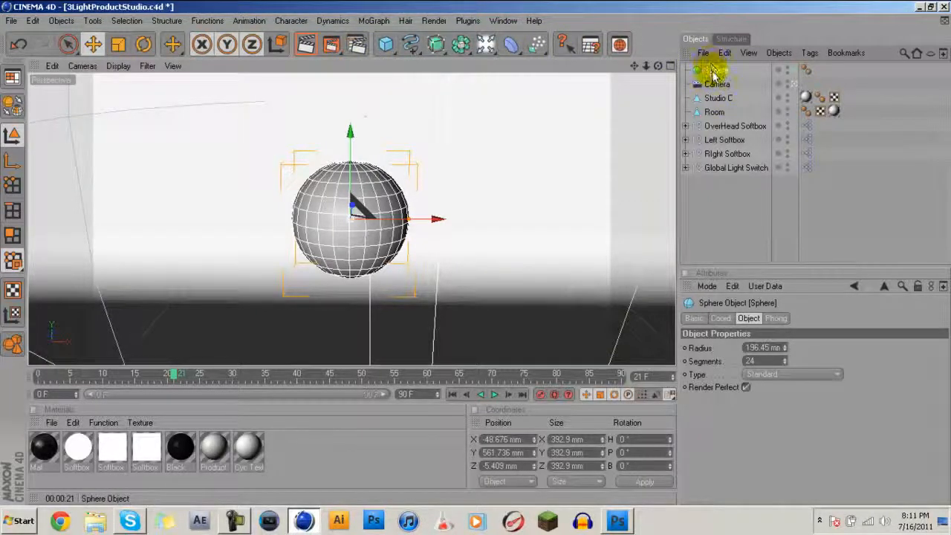
pyautogui.moveTo(658, 66)
pyautogui.mouseDown()
pyautogui.moveTo(699, 53)
pyautogui.moveTo(678, 66)
pyautogui.moveTo(724, 69)
pyautogui.moveTo(661, 71)
pyautogui.moveTo(699, 60)
pyautogui.moveTo(692, 71)
pyautogui.moveTo(705, 80)
pyautogui.moveTo(697, 65)
pyautogui.moveTo(658, 64)
pyautogui.mouseUp()
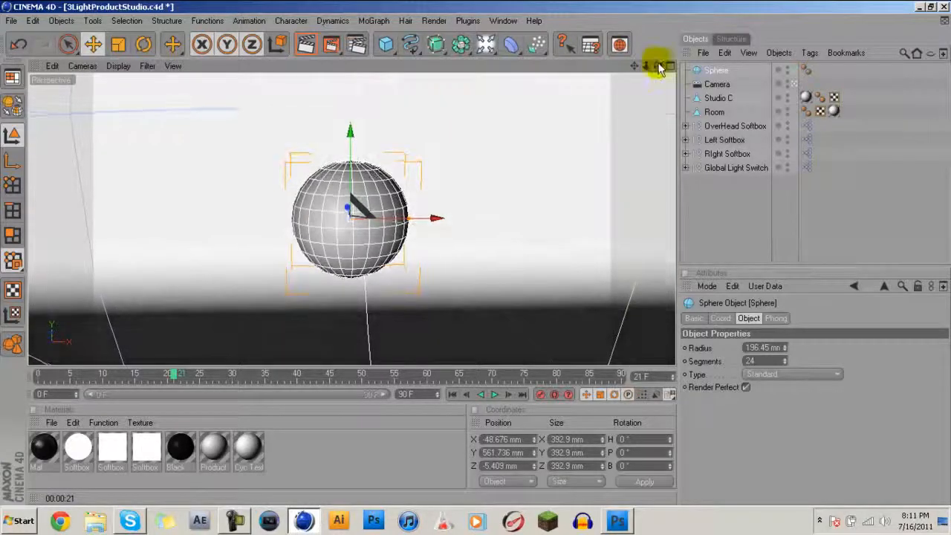
pyautogui.click(357, 44)
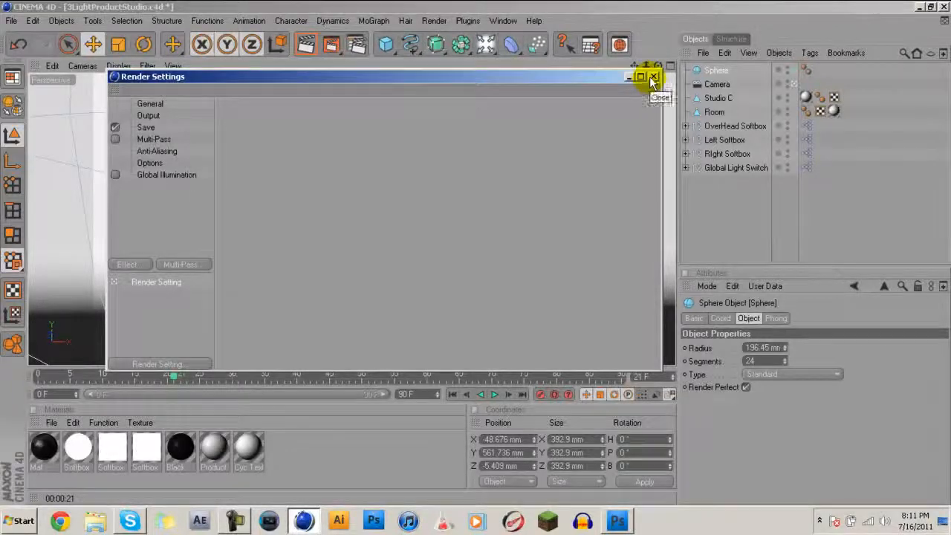
pyautogui.click(653, 77)
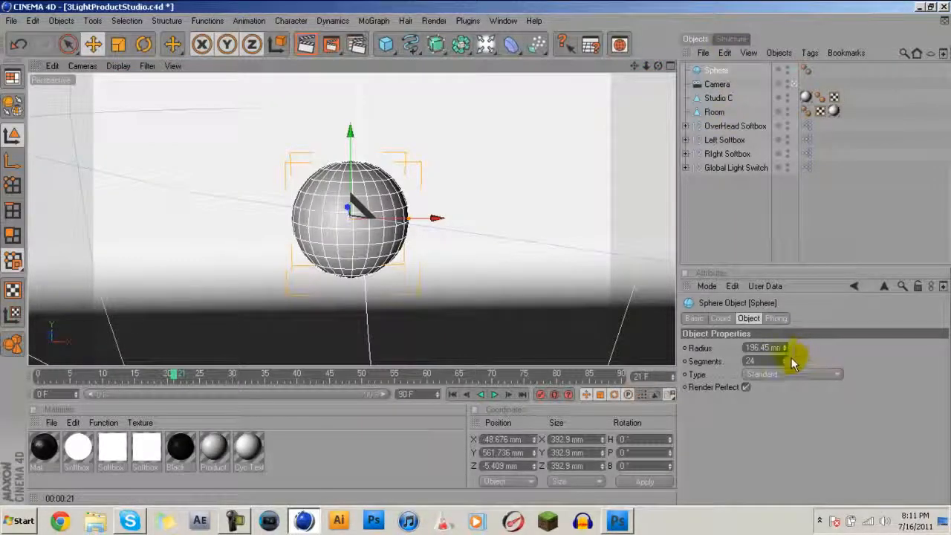
# Step: Set the sphere's segments to 69 and convert it into an editable polygon object
pyautogui.moveTo(788, 363); pyautogui.dragTo(790, 343)
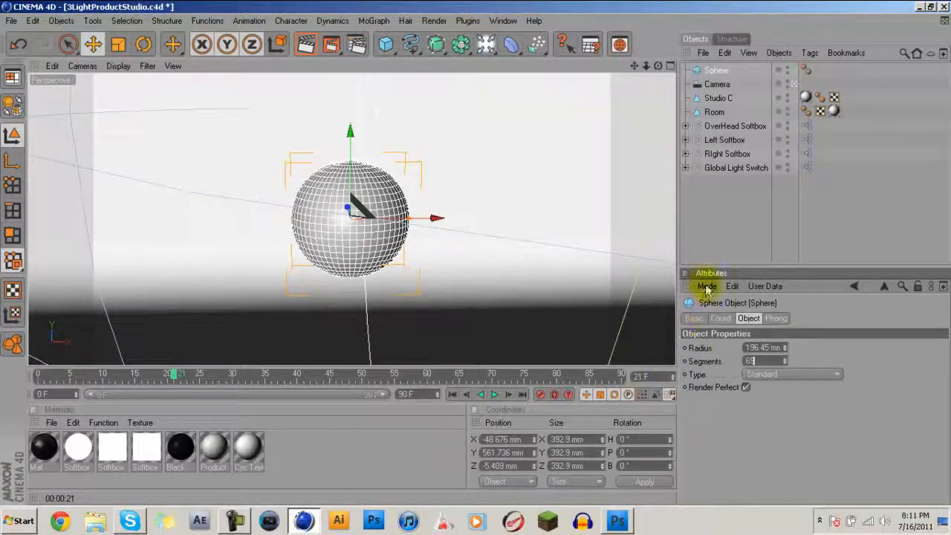
pyautogui.click(739, 221)
pyautogui.click(715, 70)
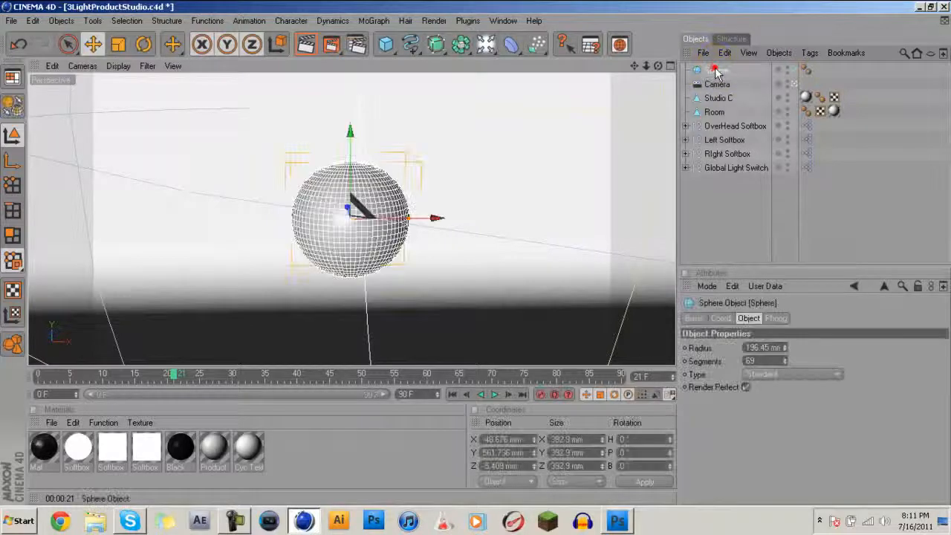
pyautogui.moveTo(657, 65); pyautogui.dragTo(473, 253)
pyautogui.moveTo(657, 65); pyautogui.dragTo(658, 67)
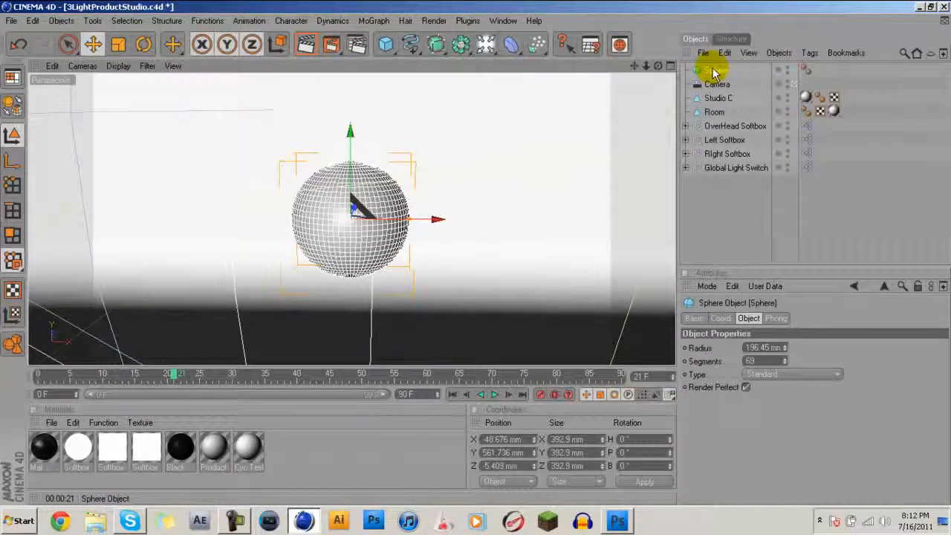
pyautogui.press('c')
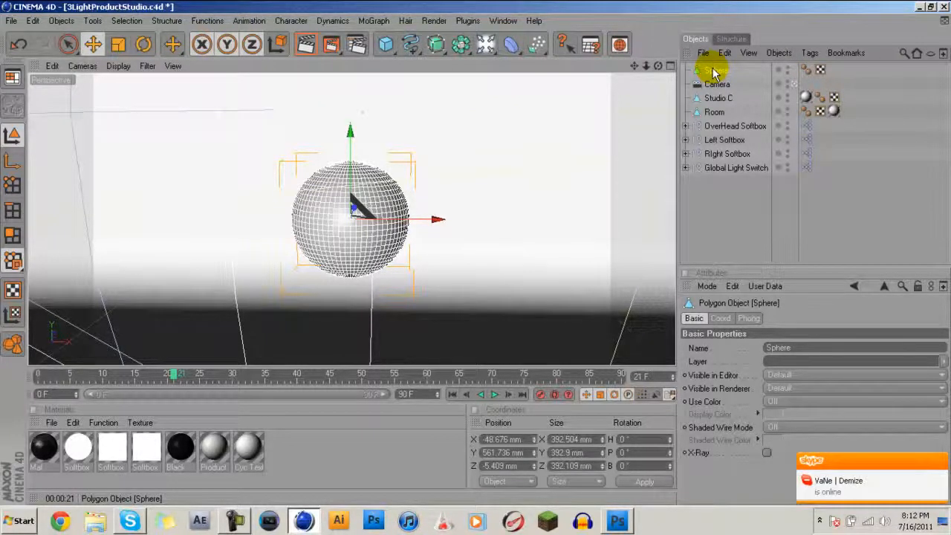
# Step: Create a new material and set its color to a pale cyan of RGB 214, 255, 249
pyautogui.doubleClick(302, 445)
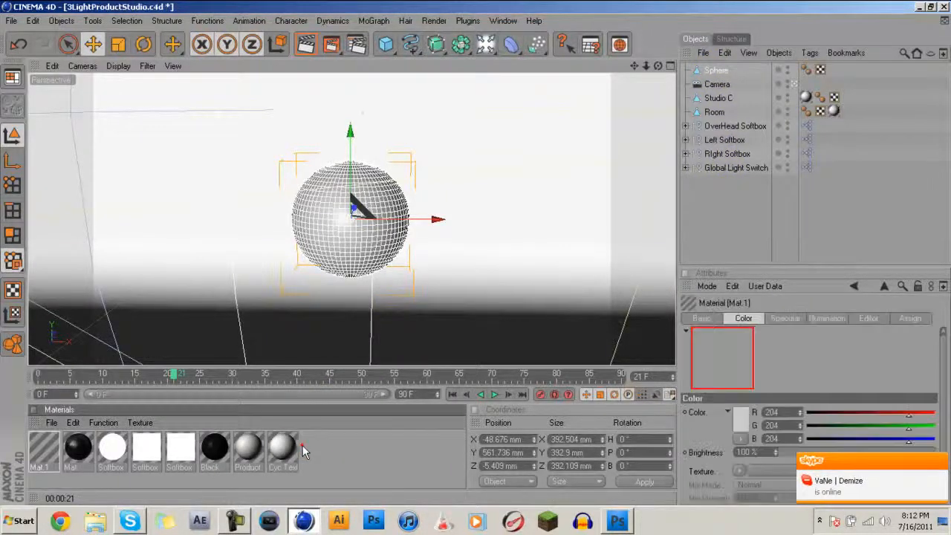
pyautogui.doubleClick(43, 449)
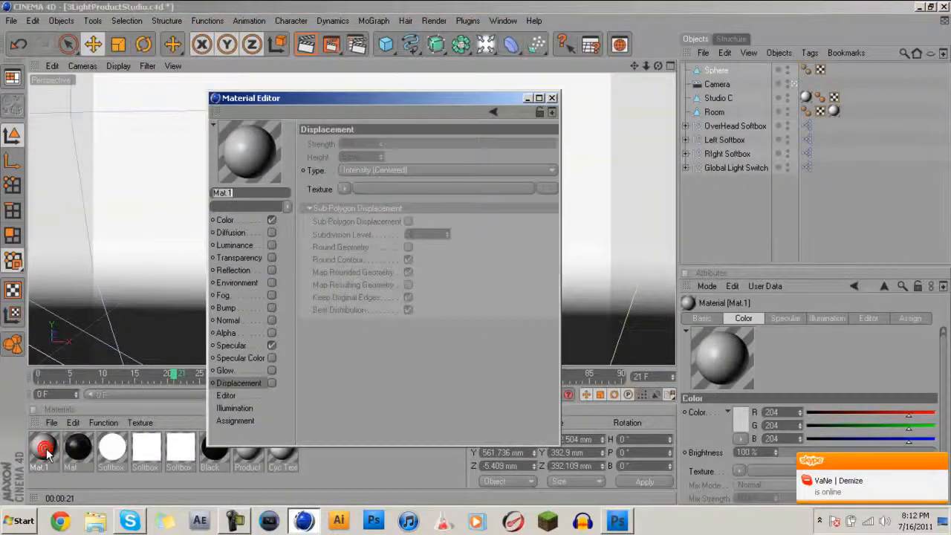
pyautogui.click(242, 220)
pyautogui.click(370, 148)
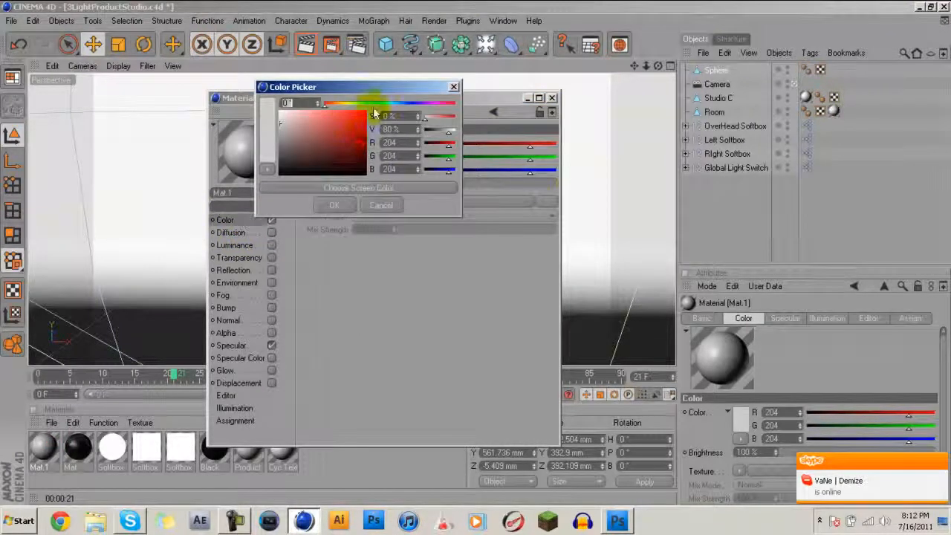
pyautogui.moveTo(373, 105); pyautogui.dragTo(387, 103)
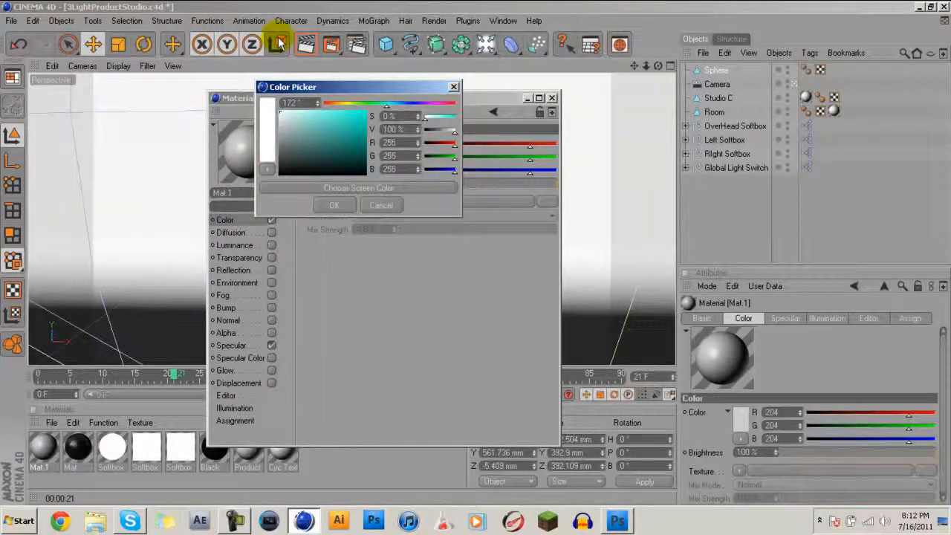
pyautogui.click(297, 111)
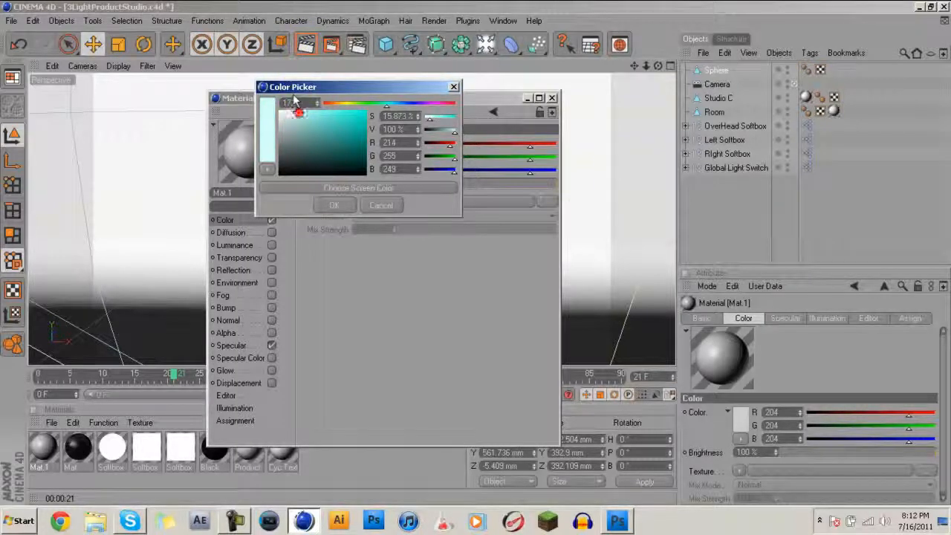
pyautogui.click(333, 205)
# Step: Enable Reflection on the new material and load a Fresnel shader as its reflection texture
pyautogui.click(232, 270)
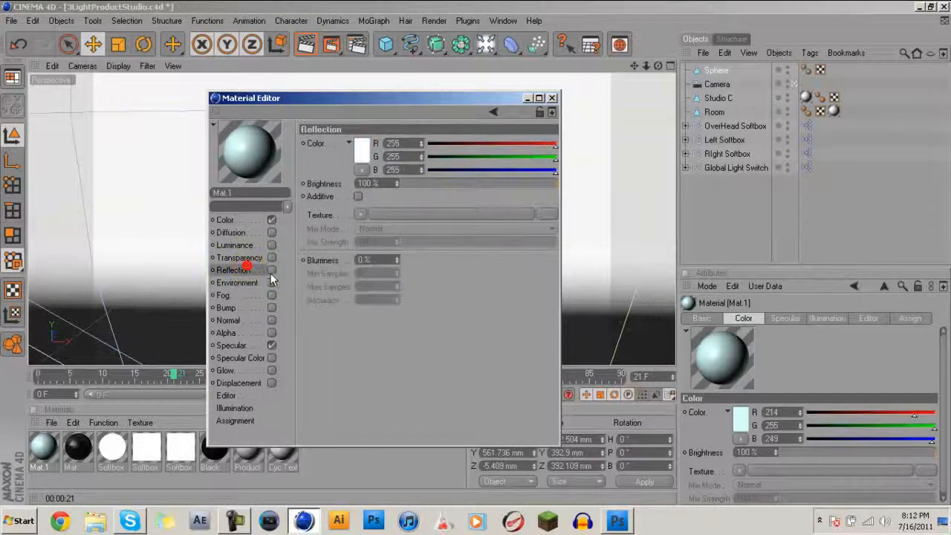
pyautogui.click(272, 270)
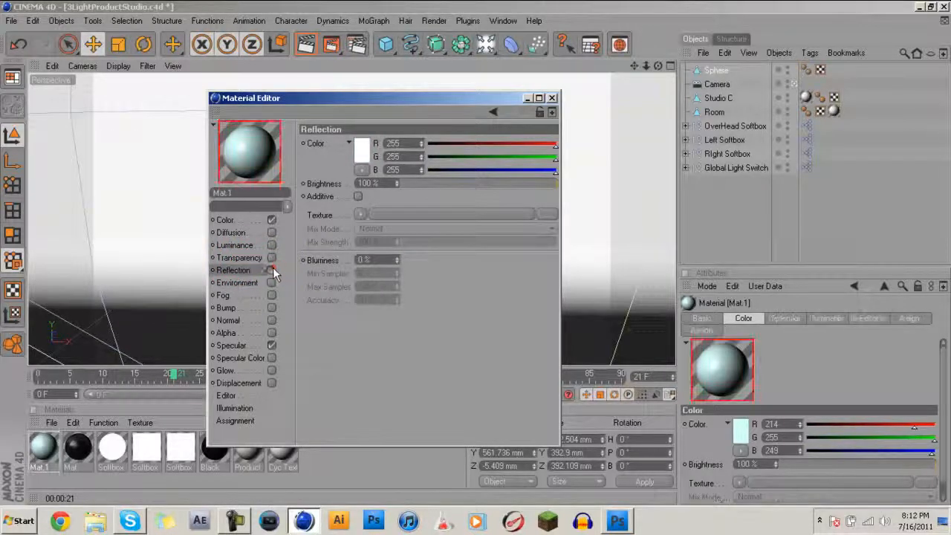
pyautogui.click(360, 213)
pyautogui.click(364, 214)
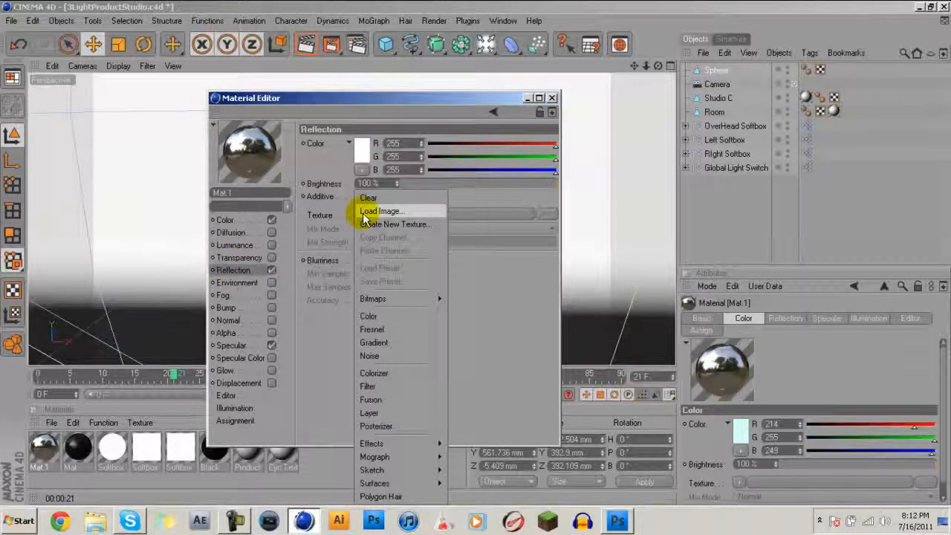
pyautogui.click(372, 329)
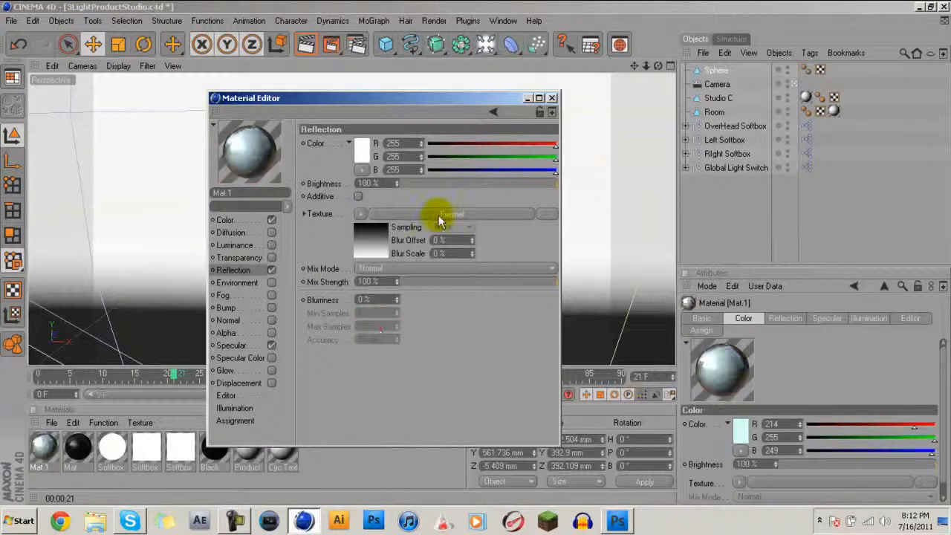
pyautogui.click(488, 184)
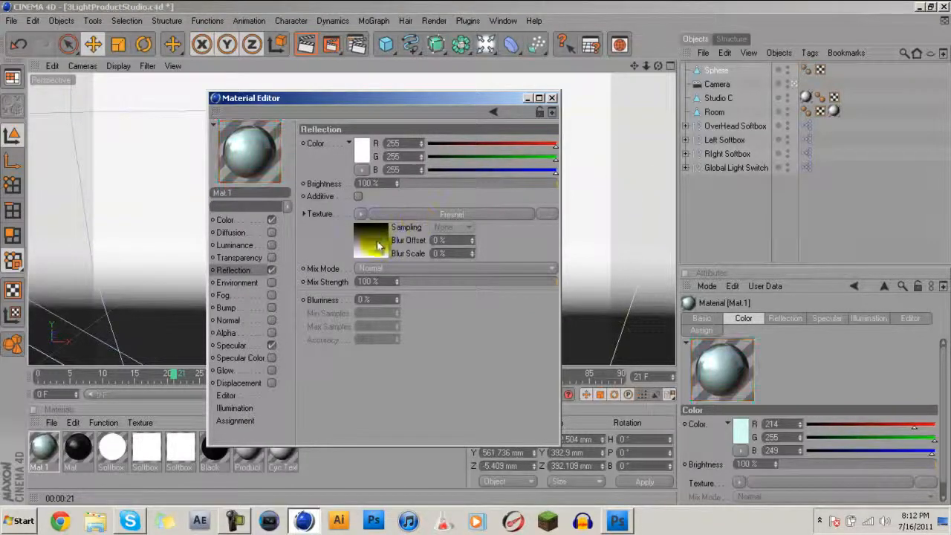
pyautogui.click(361, 215)
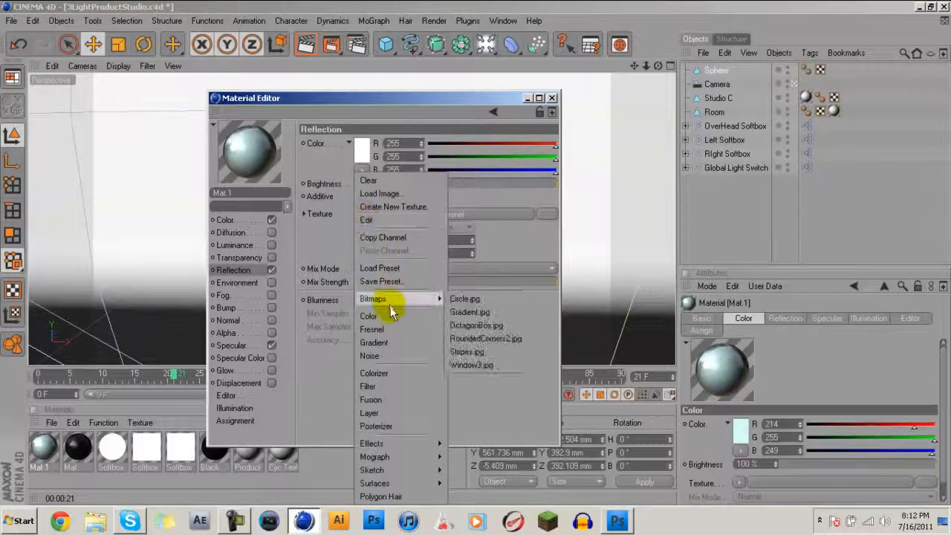
pyautogui.click(474, 336)
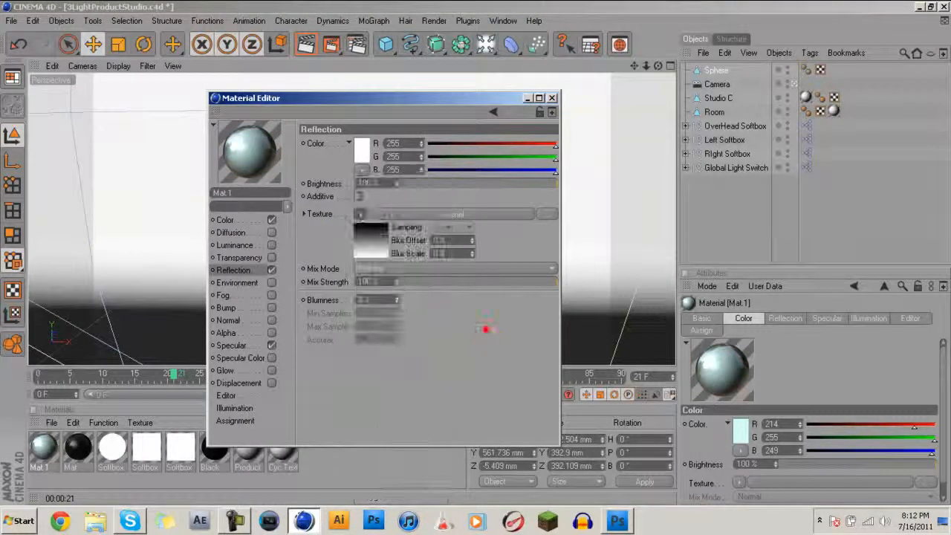
# Step: Enable Displacement on the material with the Cyclone surface shader as texture, and turn on Sub-Polygon Displacement
pyautogui.click(245, 384)
pyautogui.click(271, 382)
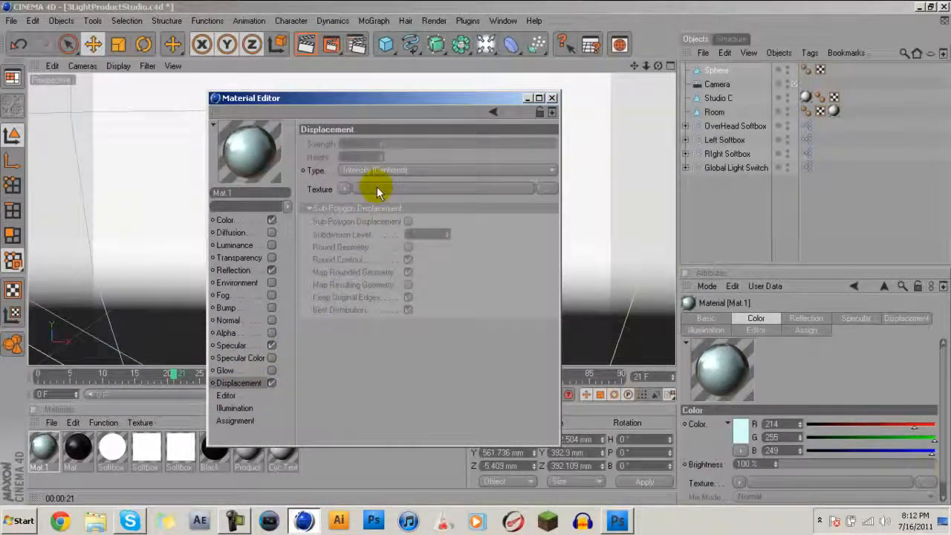
pyautogui.click(346, 188)
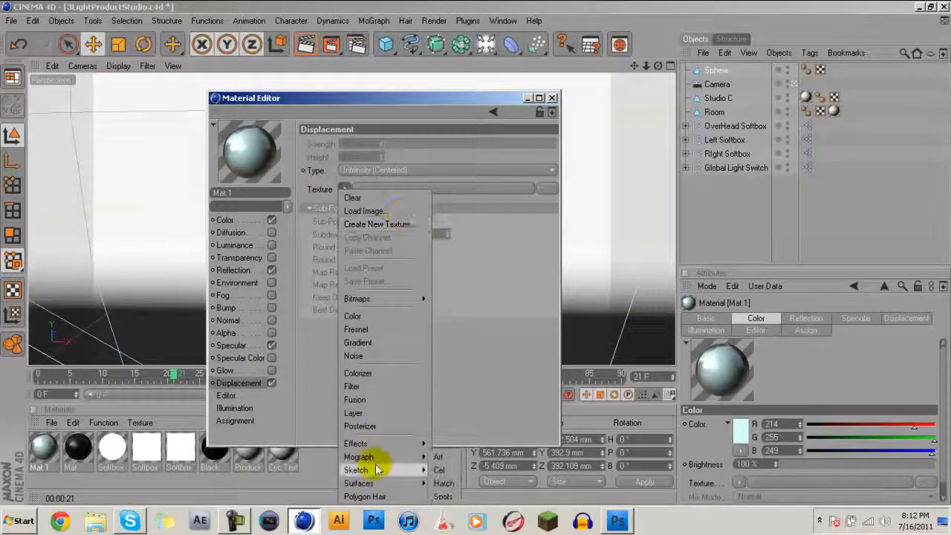
pyautogui.moveTo(381, 482)
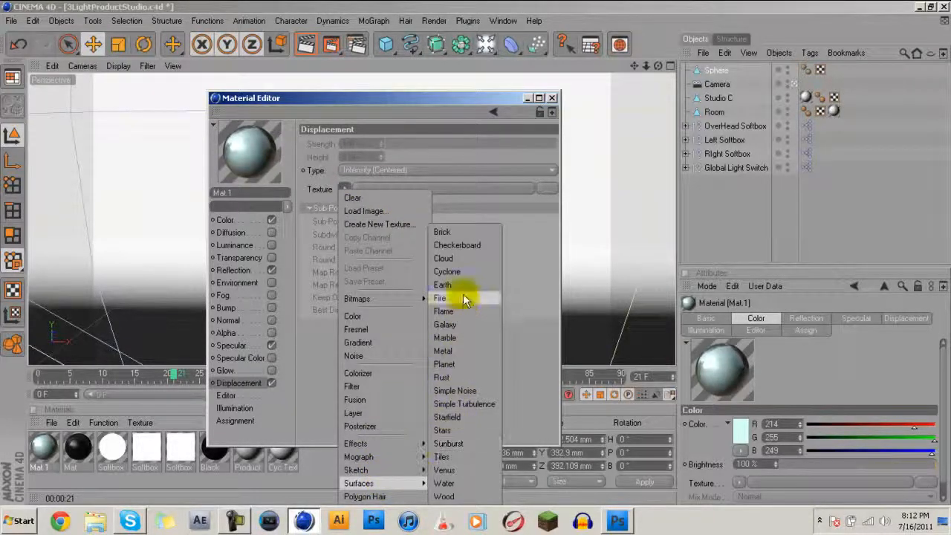
pyautogui.click(448, 272)
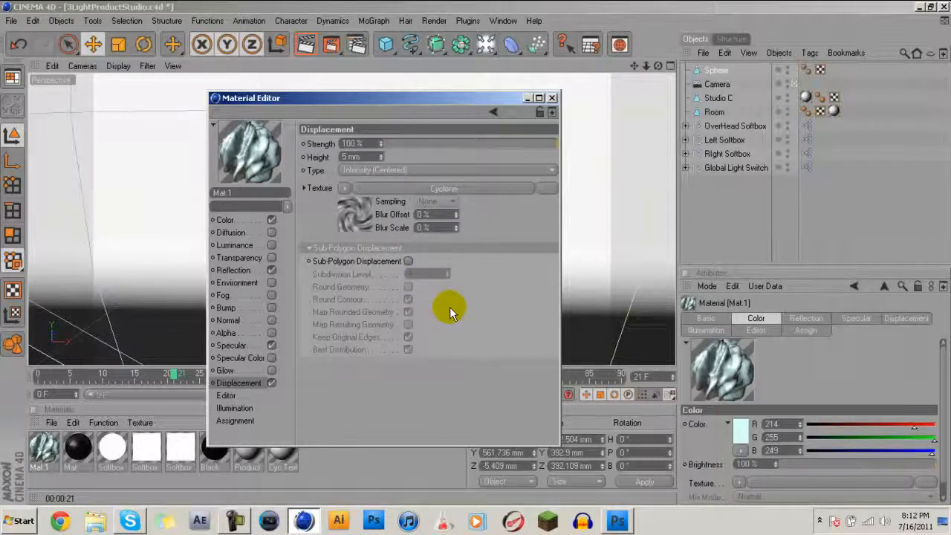
pyautogui.moveTo(317, 262); pyautogui.dragTo(446, 269)
pyautogui.click(408, 262)
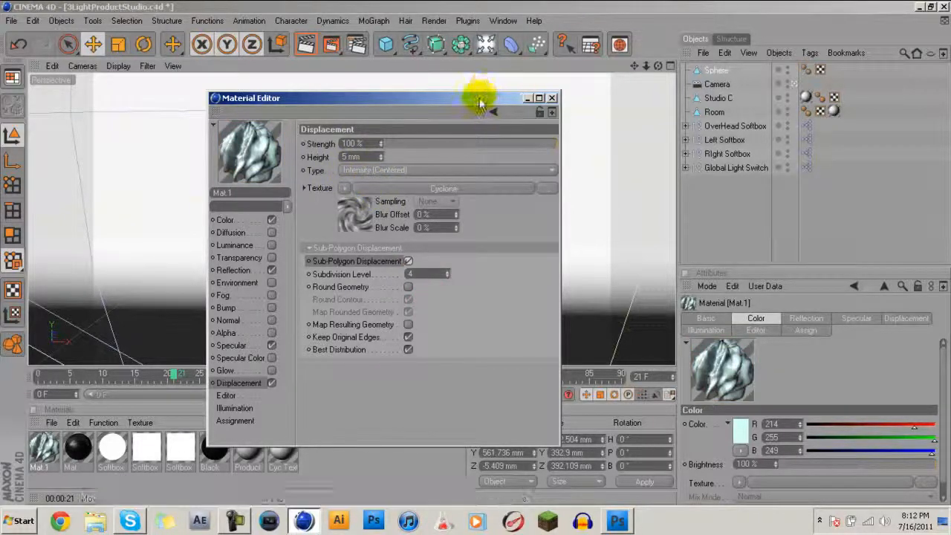
# Step: Move the material editor clear of the sphere and render the active view
pyautogui.moveTo(482, 97); pyautogui.dragTo(837, 44)
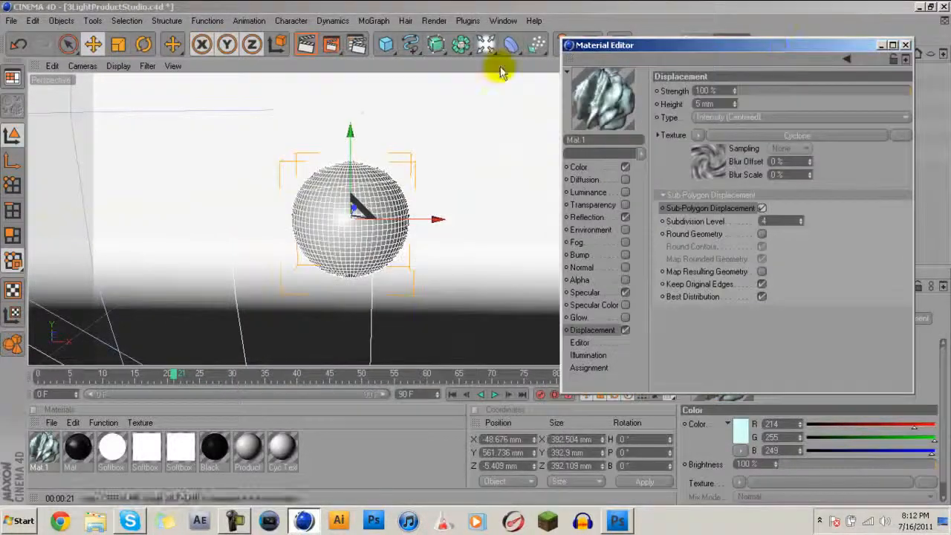
pyautogui.click(306, 45)
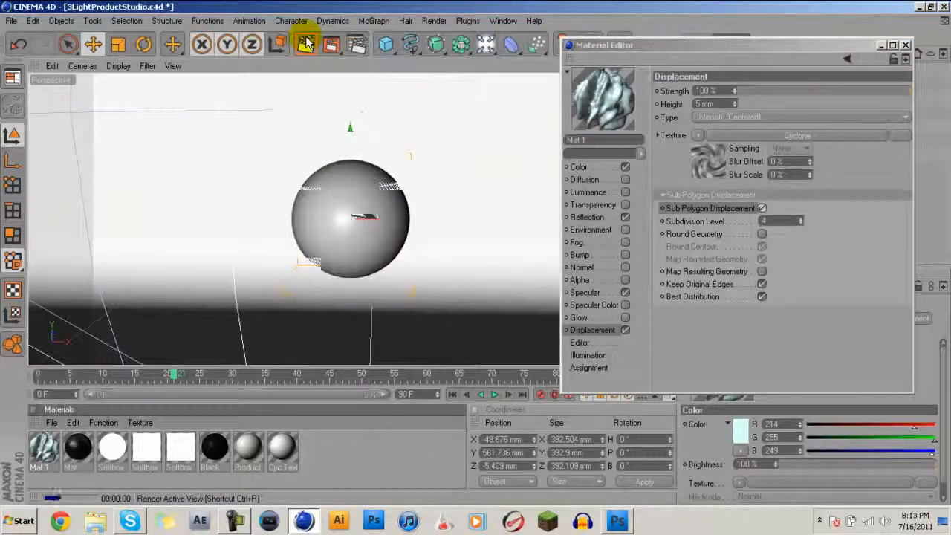
pyautogui.click(621, 55)
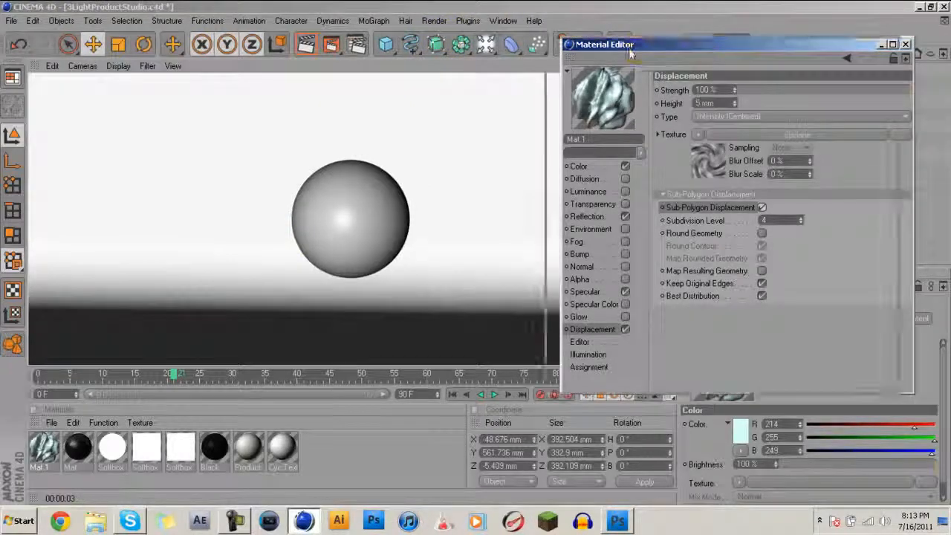
# Step: Apply the new cyan displacement material to the sphere and render the active view to check it
pyautogui.moveTo(628, 47); pyautogui.dragTo(311, 57)
pyautogui.moveTo(44, 448); pyautogui.dragTo(716, 72)
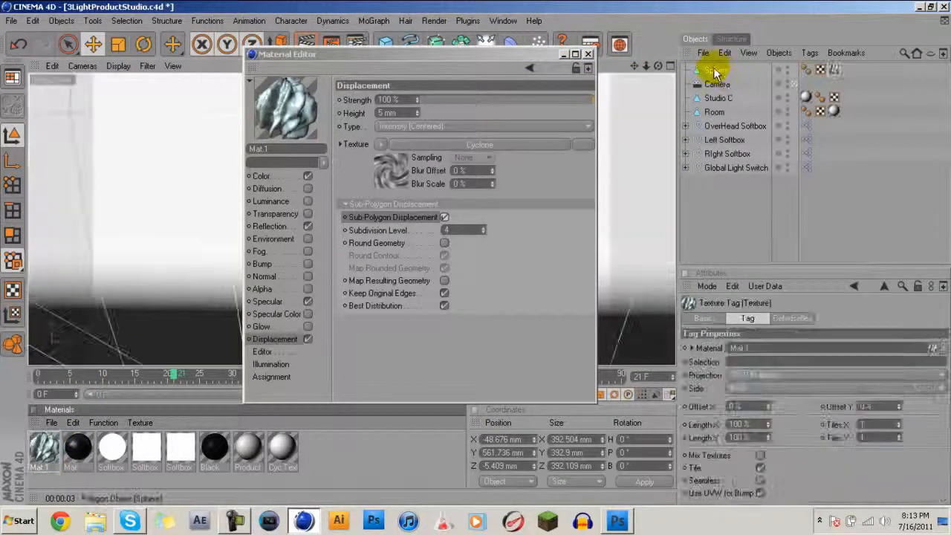
pyautogui.click(471, 52)
pyautogui.moveTo(864, 55); pyautogui.dragTo(828, 56)
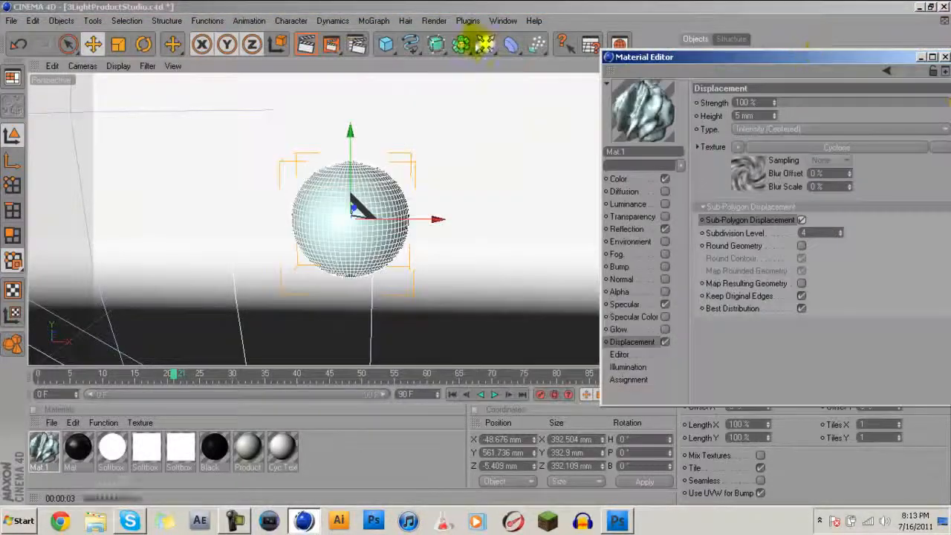
pyautogui.click(306, 45)
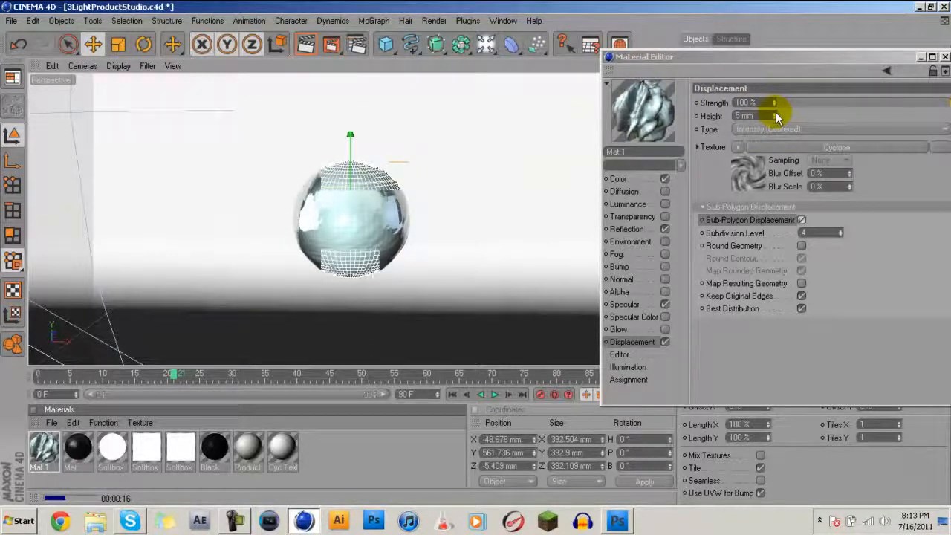
# Step: Raise the material's displacement height to 69 mm and render the active view again
pyautogui.click(776, 117)
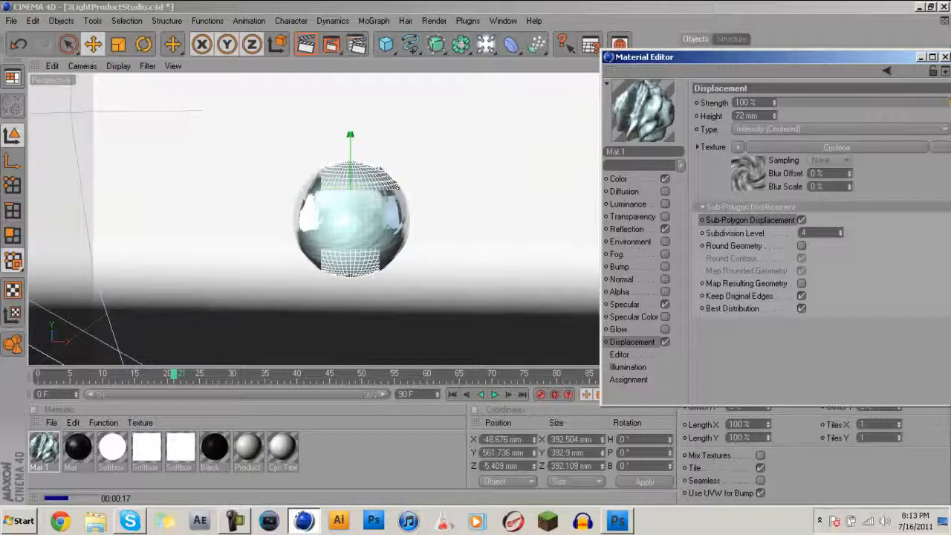
pyautogui.click(774, 116)
pyautogui.click(628, 82)
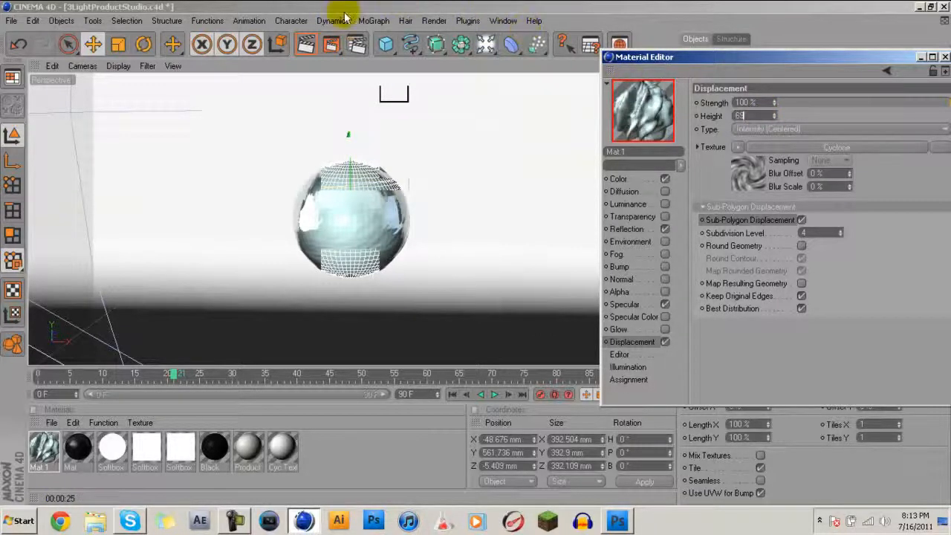
pyautogui.click(307, 44)
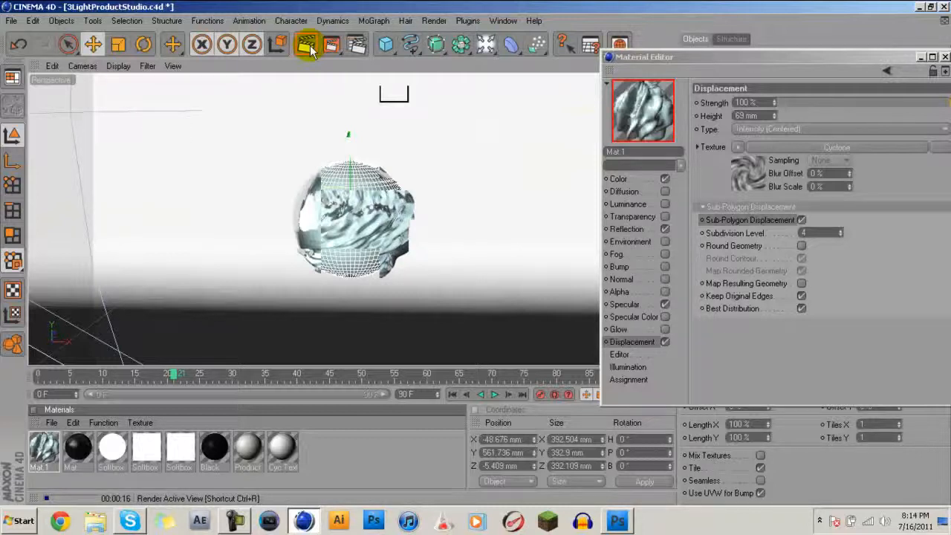
# Step: Collapse the Sub-Polygon Displacement settings and change the displacement texture to the Marble surface shader
pyautogui.click(702, 206)
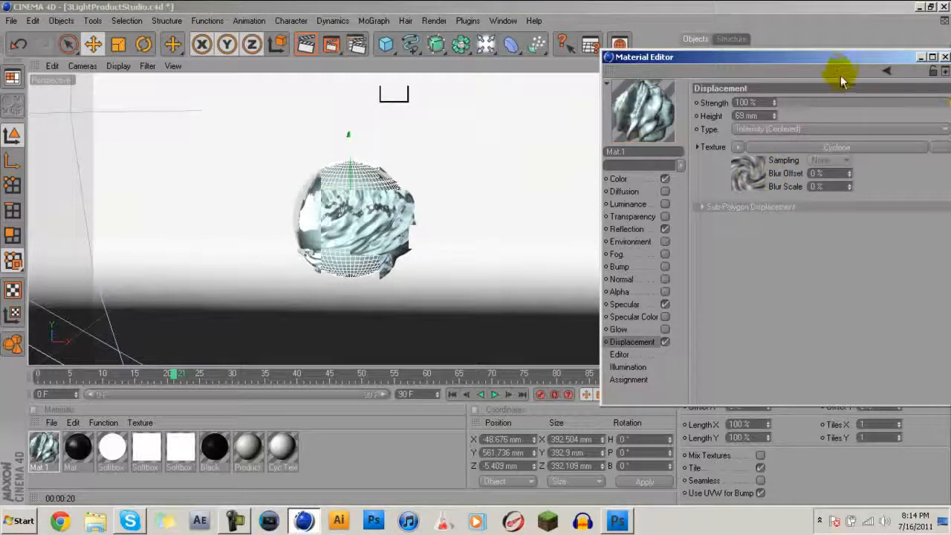
pyautogui.click(738, 146)
pyautogui.moveTo(776, 438)
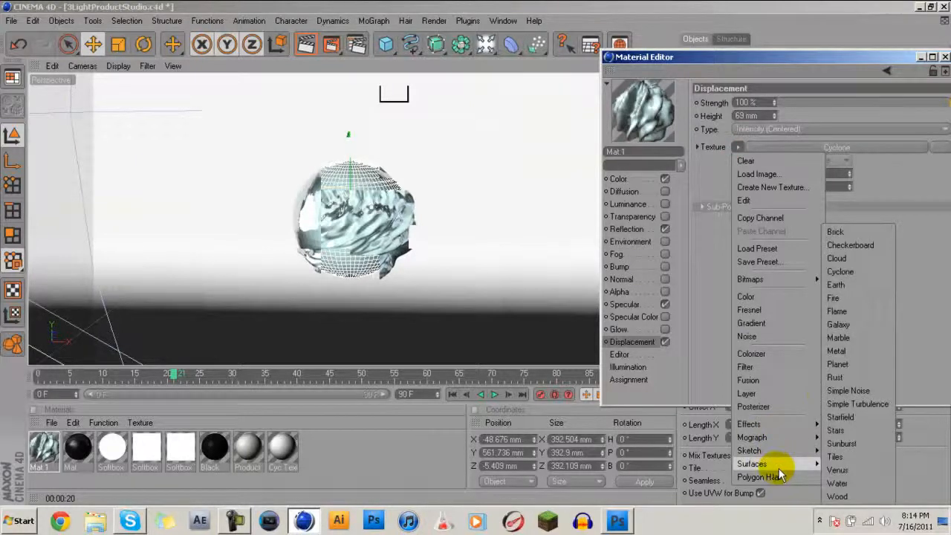
pyautogui.moveTo(807, 462)
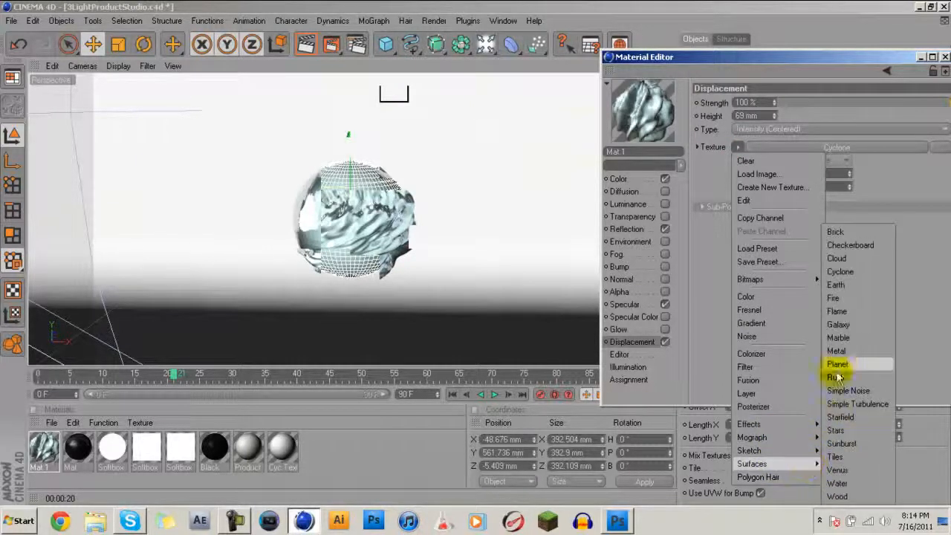
pyautogui.click(838, 338)
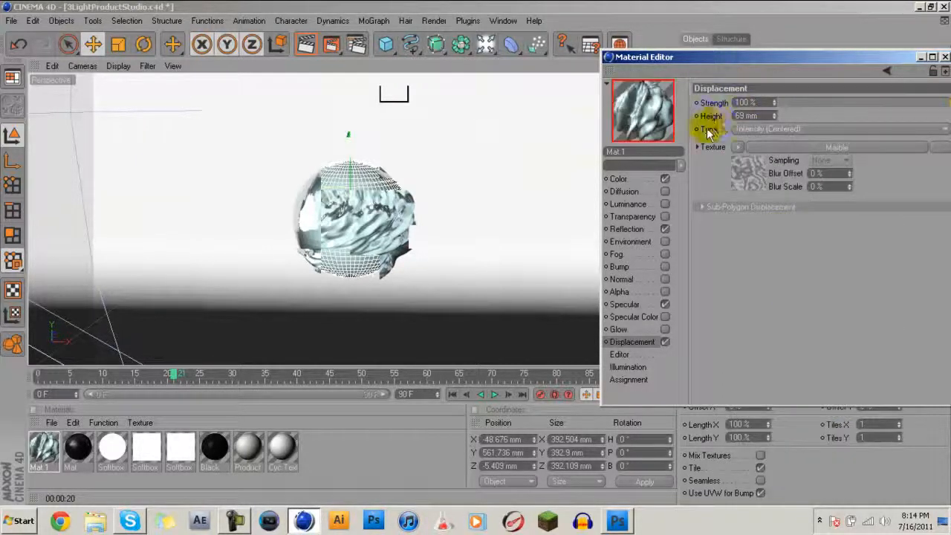
# Step: Replace the displacement texture with the Sunburst surface shader
pyautogui.click(738, 148)
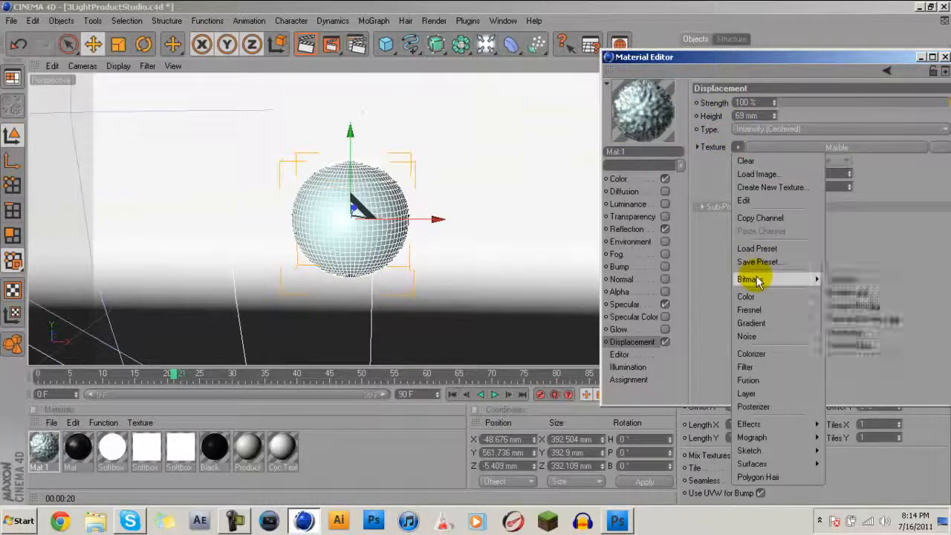
pyautogui.moveTo(777, 466)
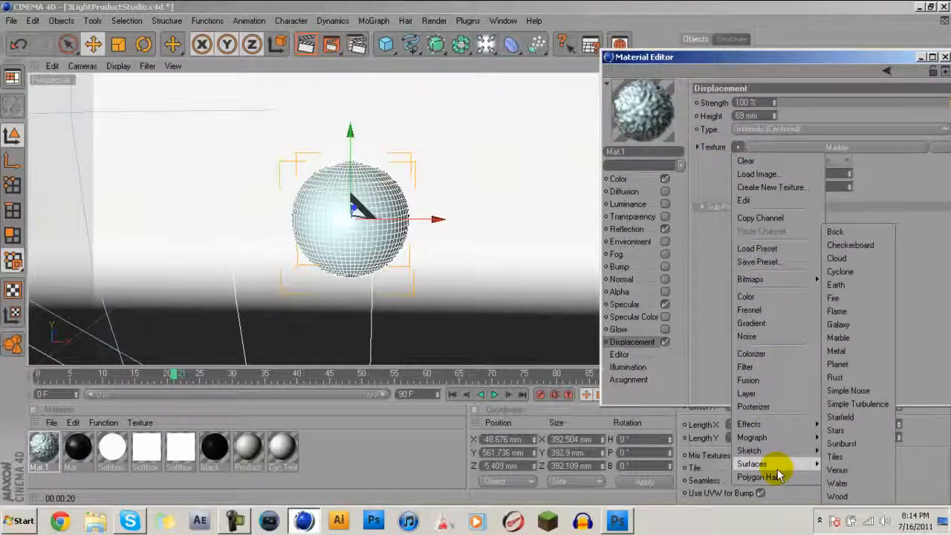
pyautogui.click(845, 444)
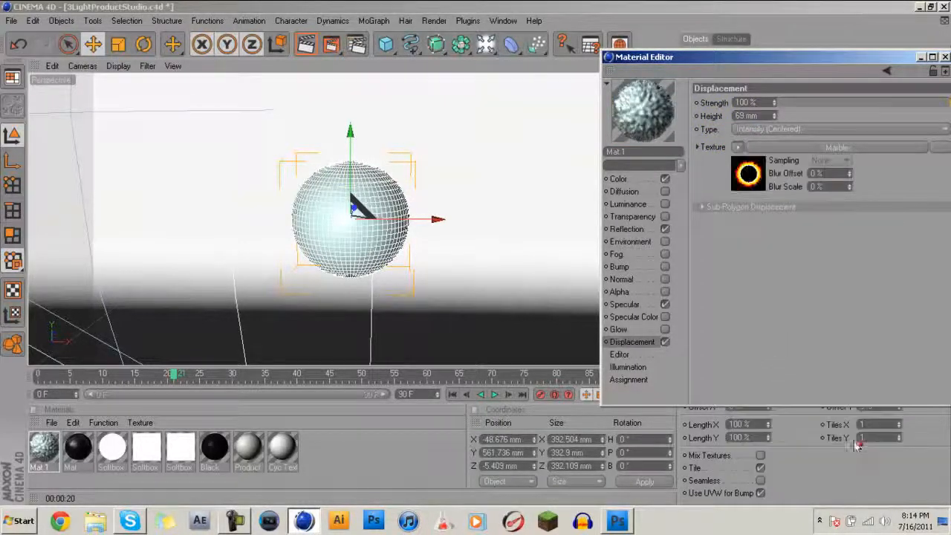
# Step: Load the image 76710[1] from the Textures folder as the displacement texture, copying it to the document location
pyautogui.click(739, 151)
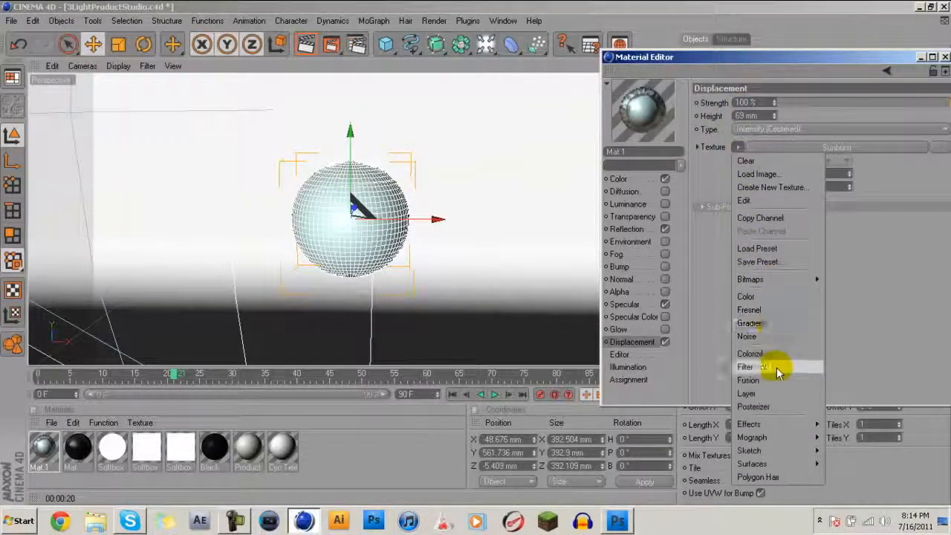
pyautogui.click(756, 174)
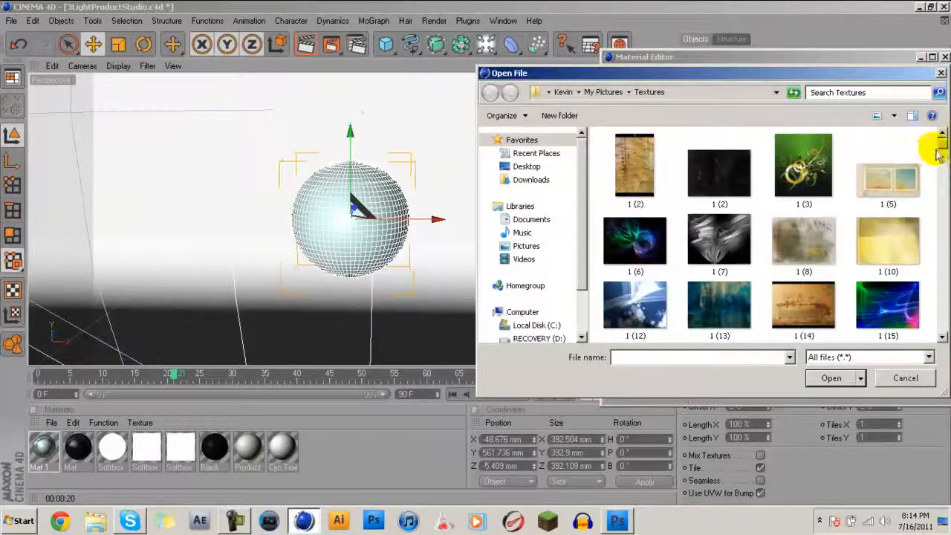
pyautogui.moveTo(941, 145); pyautogui.dragTo(940, 184)
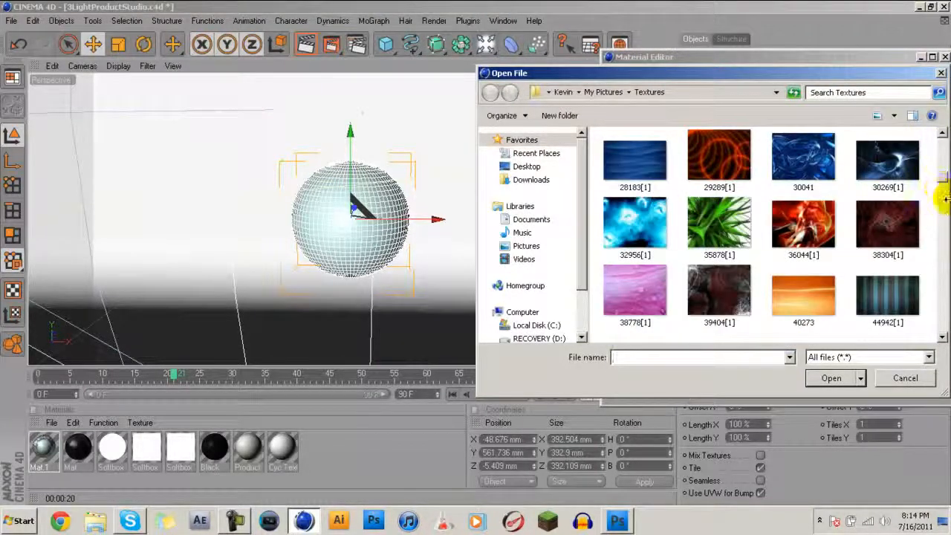
pyautogui.moveTo(943, 182); pyautogui.dragTo(945, 213)
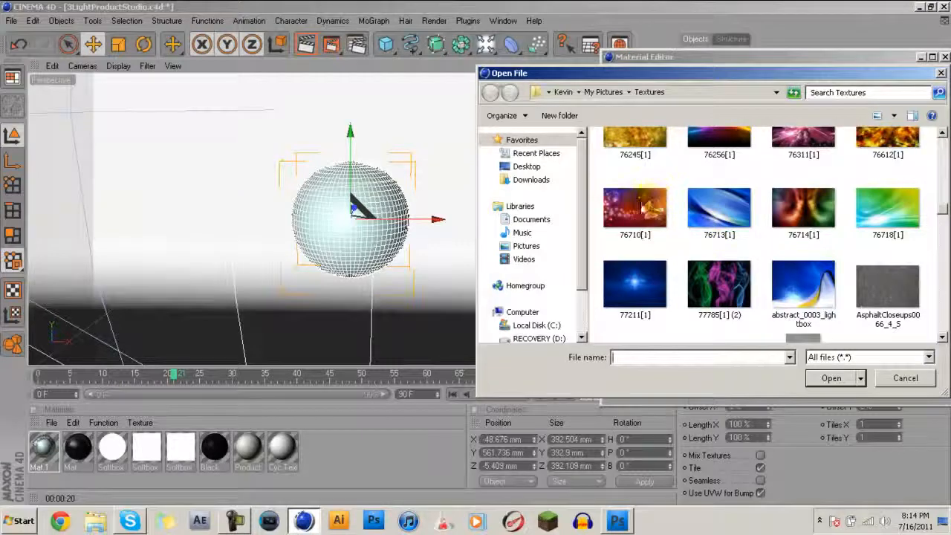
pyautogui.doubleClick(615, 208)
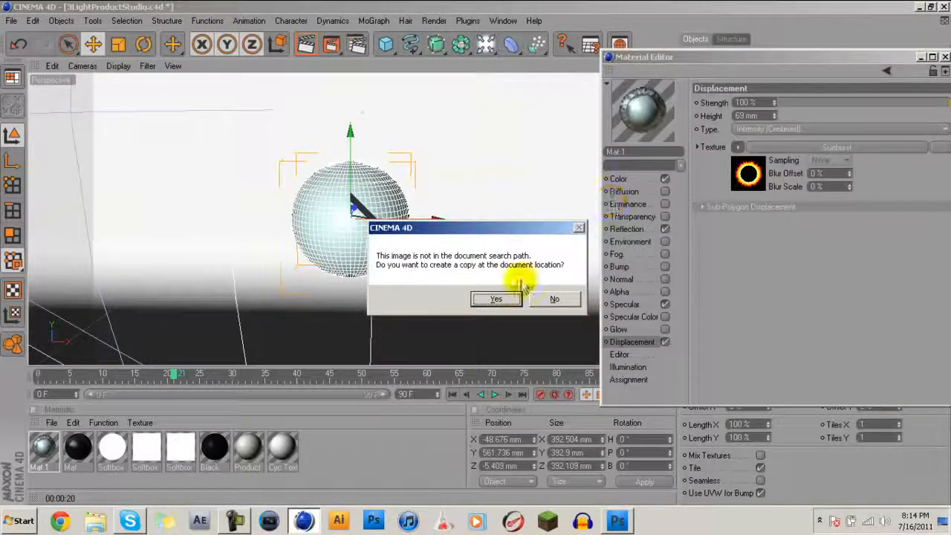
pyautogui.click(498, 299)
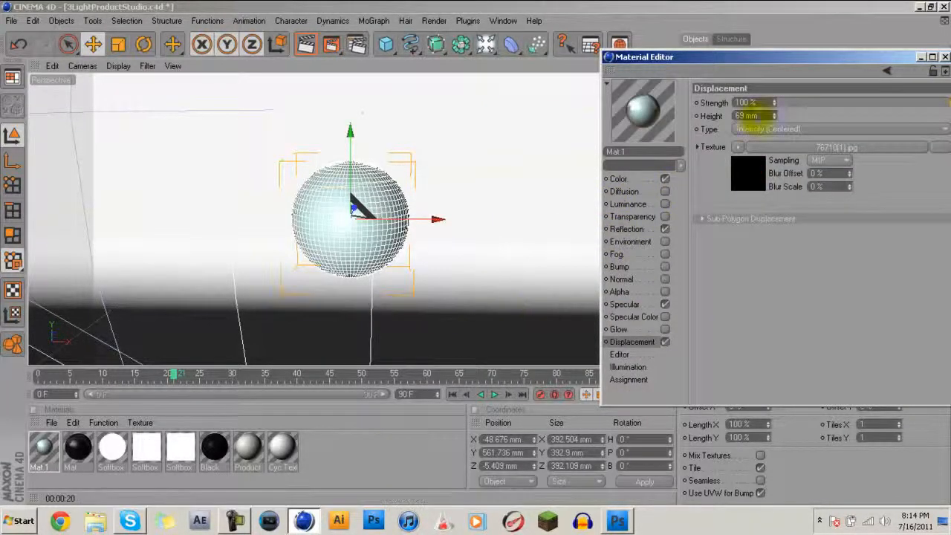
# Step: Load the Shiny Metal image as the displacement texture instead, copying it to the document location
pyautogui.click(741, 147)
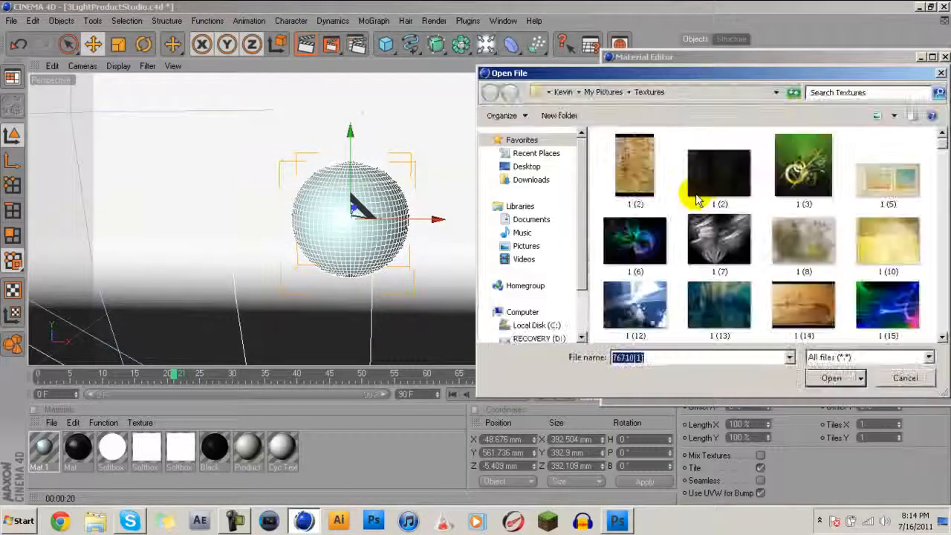
pyautogui.scroll(-10, 883, 153)
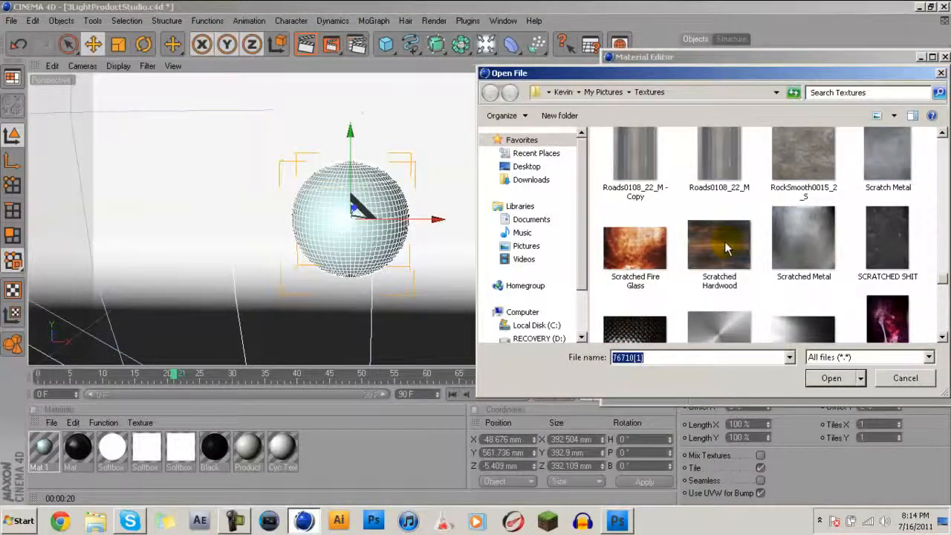
pyautogui.doubleClick(652, 318)
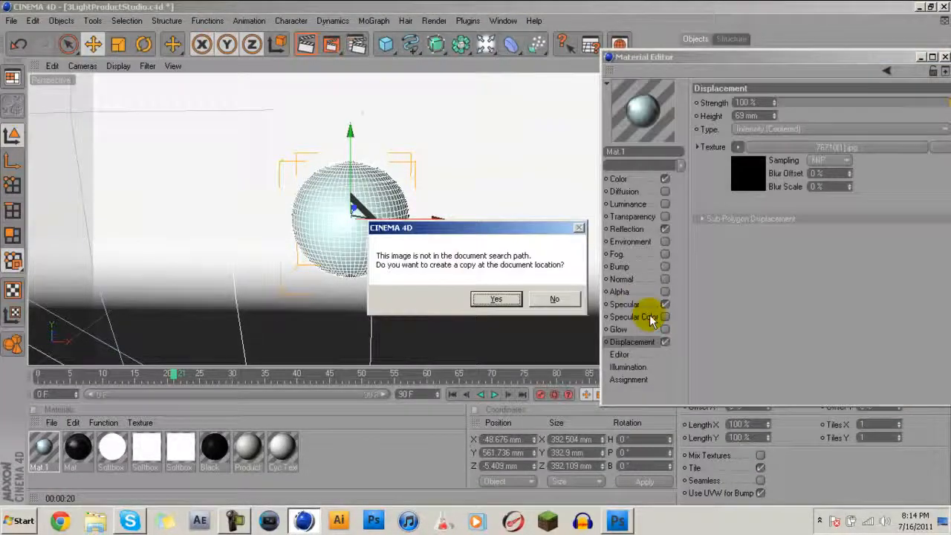
pyautogui.click(498, 300)
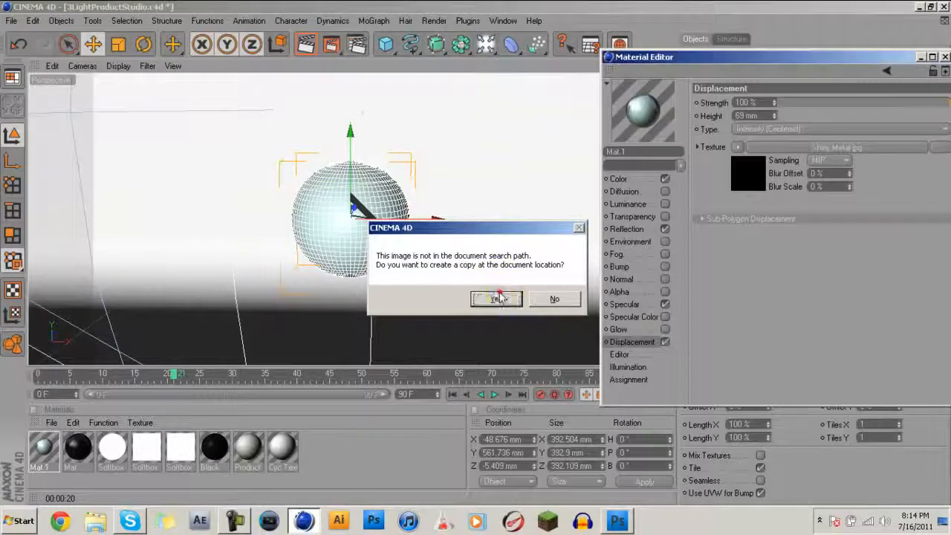
# Step: Move the material editor nearer the sphere and set the displacement texture back to the Cyclone surface shader
pyautogui.click(720, 67)
pyautogui.moveTo(721, 58); pyautogui.dragTo(594, 42)
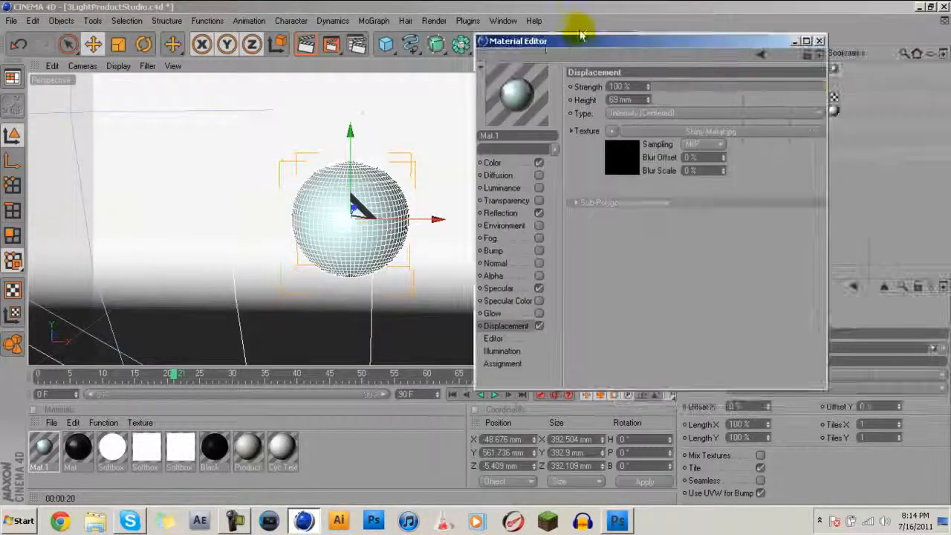
pyautogui.click(611, 131)
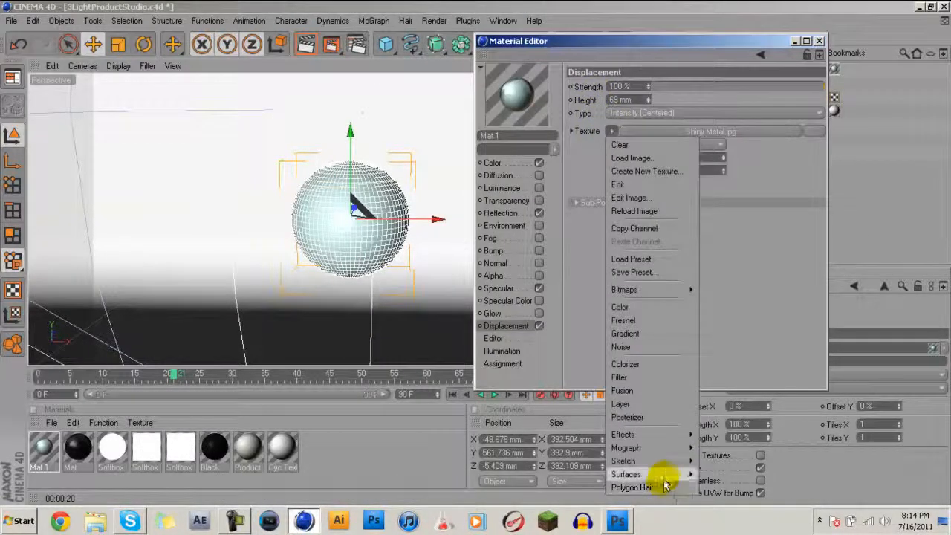
pyautogui.moveTo(669, 472)
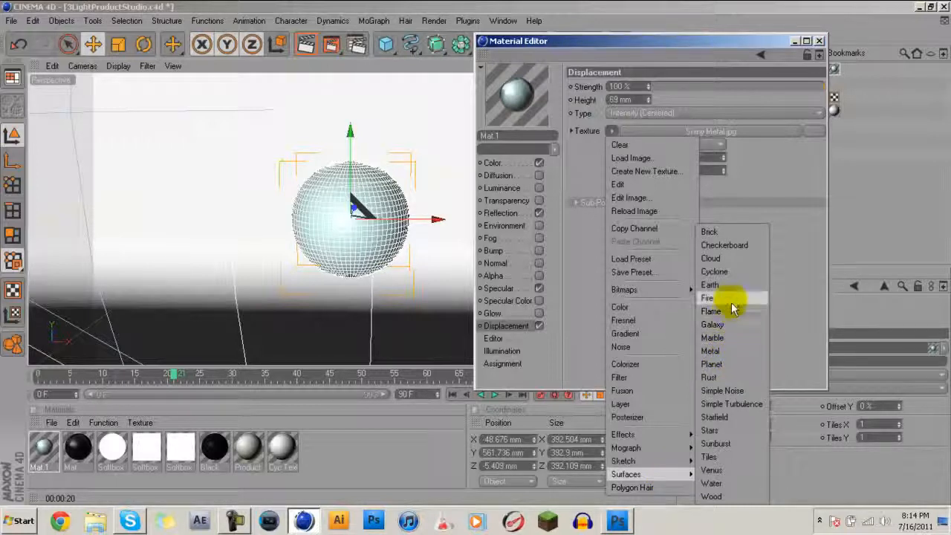
pyautogui.click(717, 272)
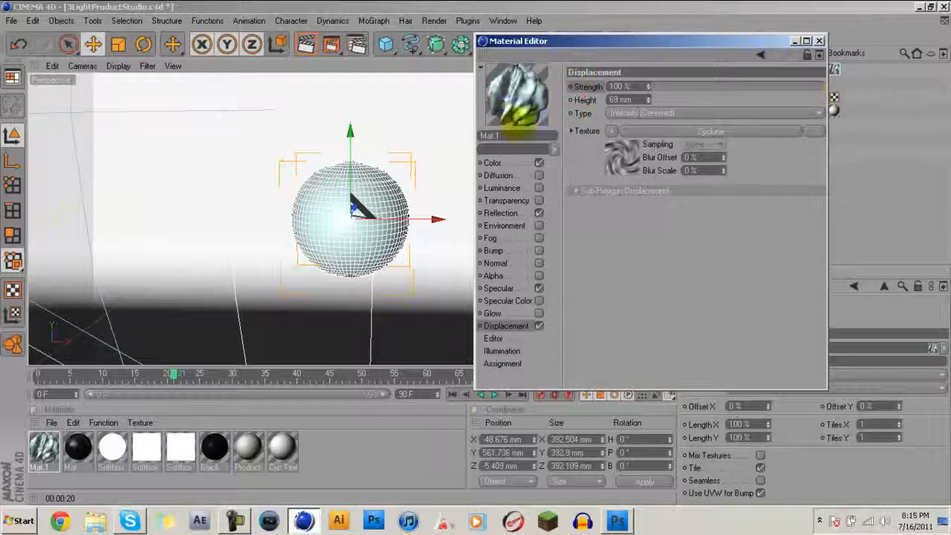
# Step: Return to frame 0, keyframe the displacement strength at 100%, and raise the displacement height to 254 mm
pyautogui.click(445, 395)
pyautogui.click(448, 395)
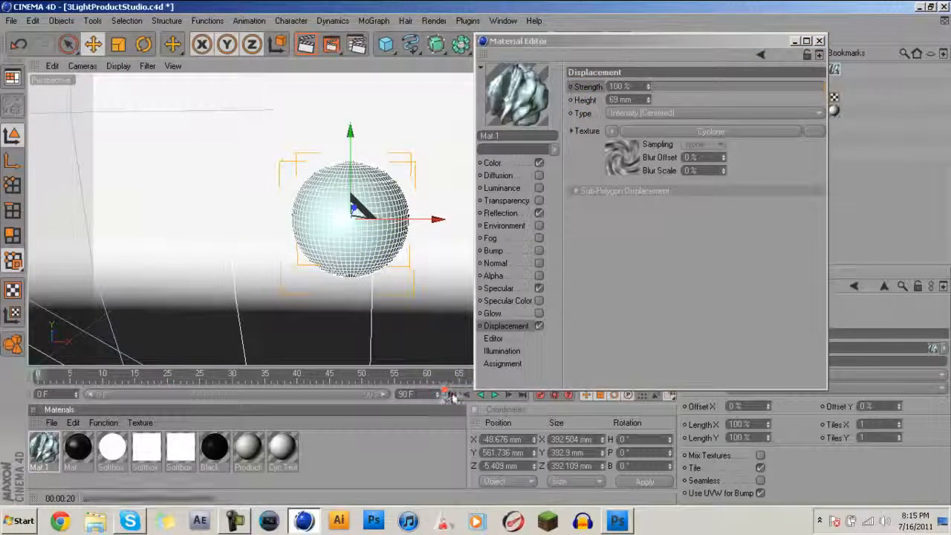
pyautogui.click(572, 89)
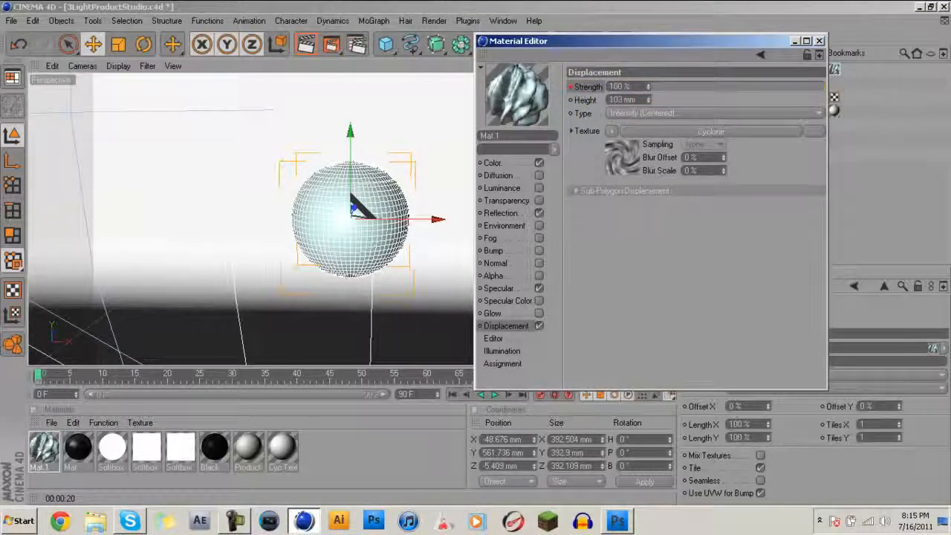
pyautogui.moveTo(648, 99); pyautogui.dragTo(648, 98)
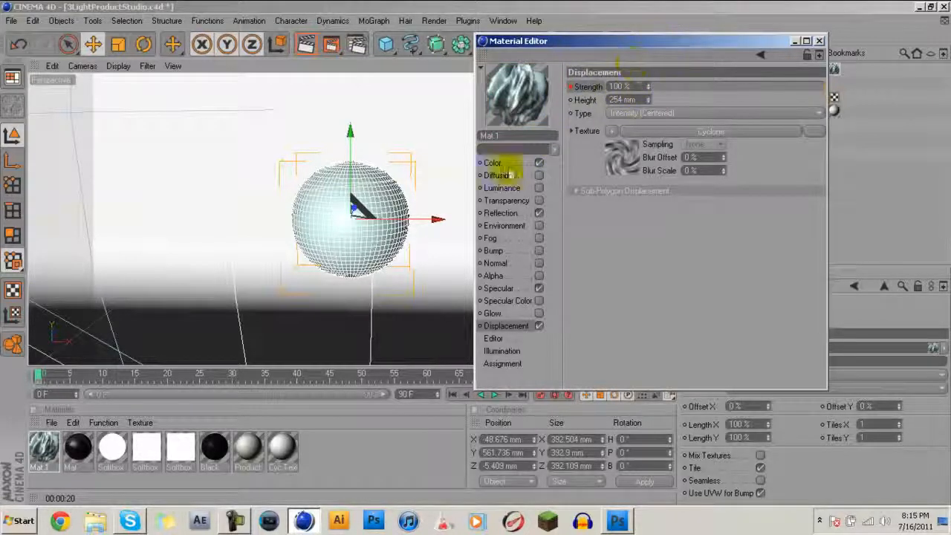
# Step: Move the current time to frame 30 and set the output frame rate to 60 in the render settings
pyautogui.click(52, 382)
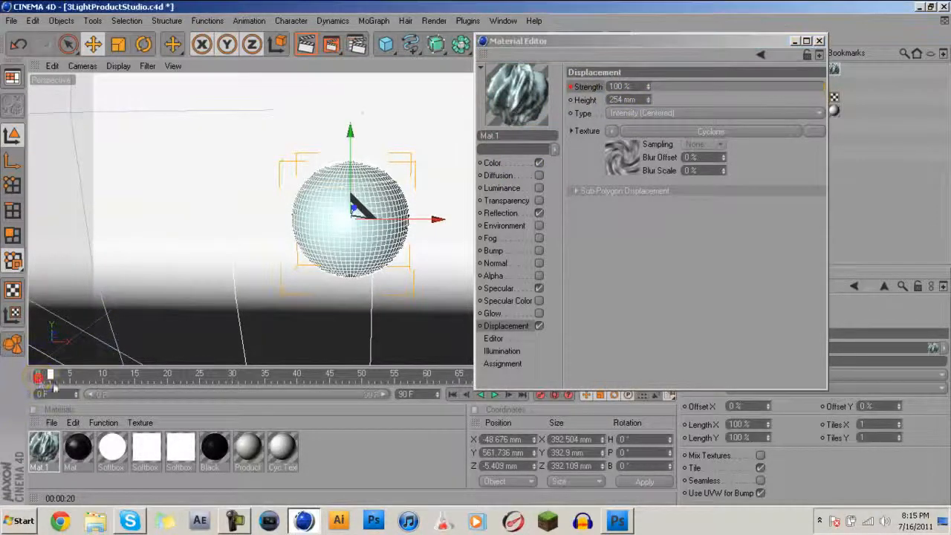
pyautogui.moveTo(53, 382); pyautogui.dragTo(230, 384)
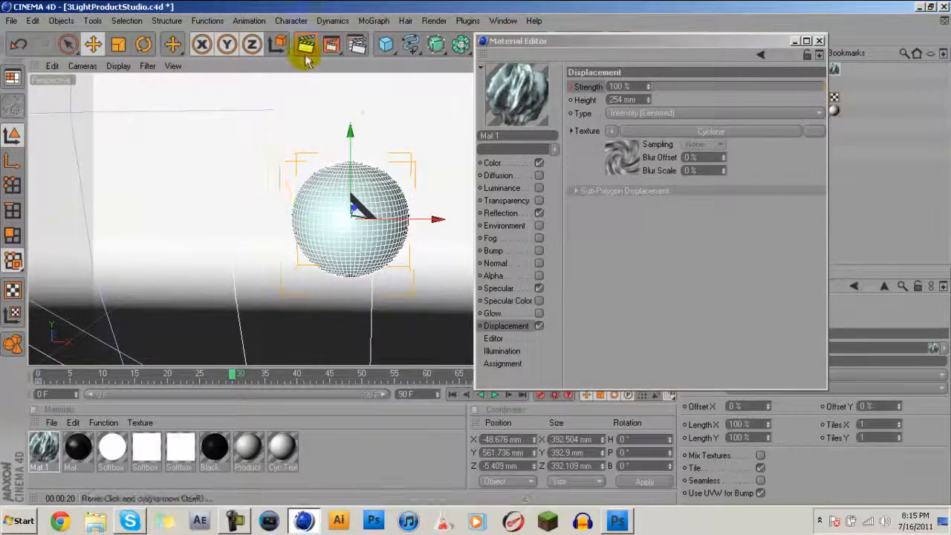
pyautogui.click(356, 44)
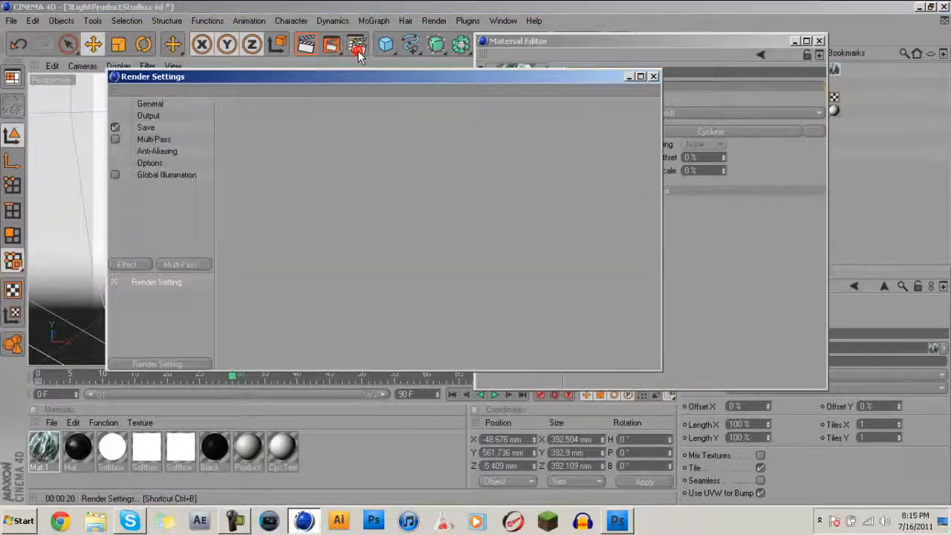
pyautogui.click(148, 116)
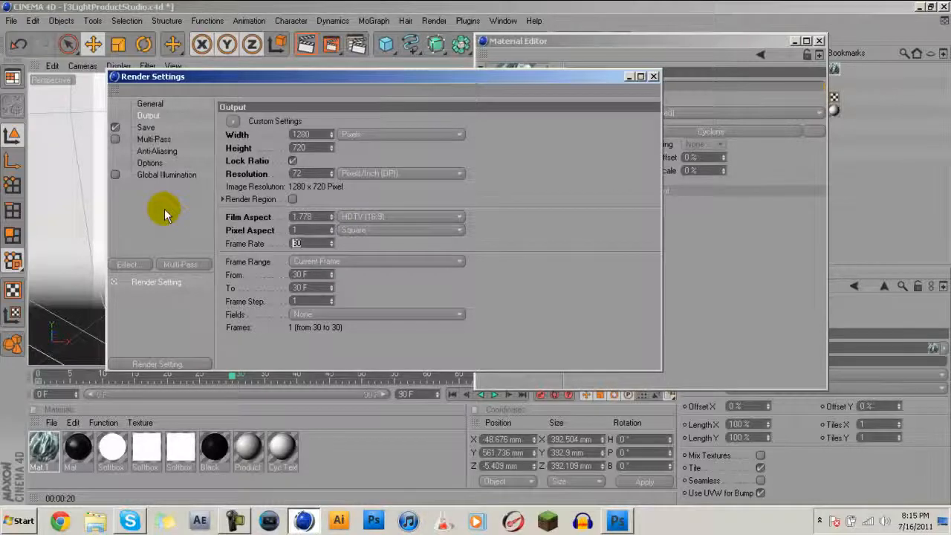
pyautogui.write('1')
pyautogui.press('BackSpace')
pyautogui.press('BackSpace')
pyautogui.write('60')
pyautogui.click(653, 76)
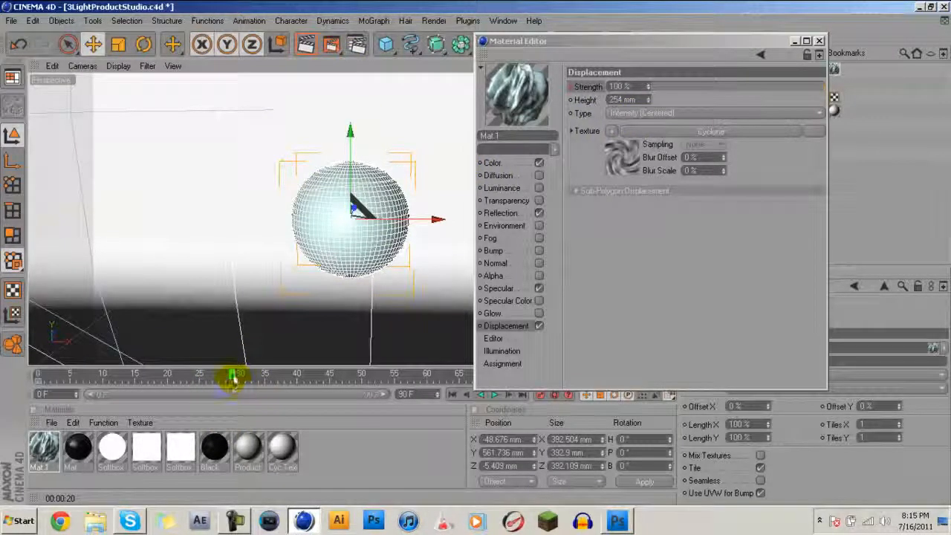
# Step: Lower the displacement strength to -3% at frame 30 and keyframe it
pyautogui.moveTo(236, 377); pyautogui.dragTo(228, 375)
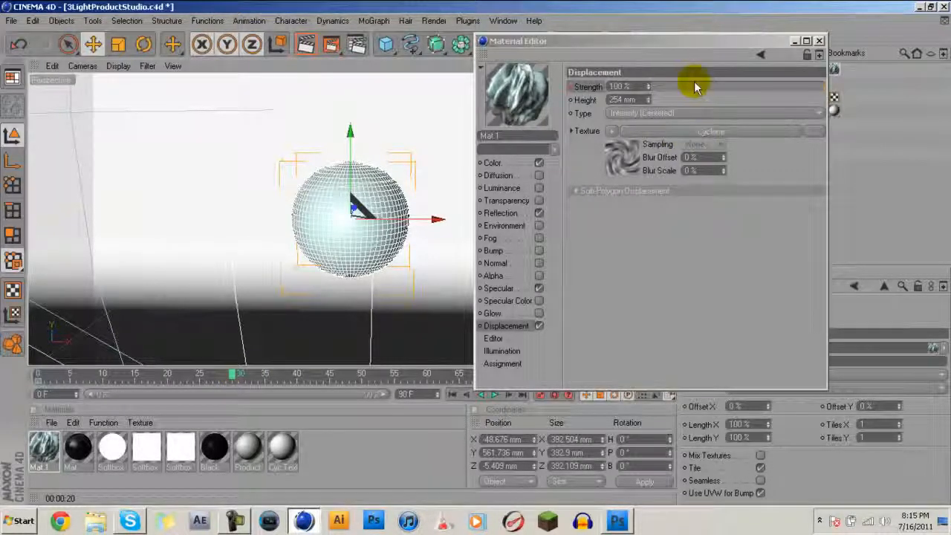
pyautogui.moveTo(699, 86); pyautogui.dragTo(736, 97)
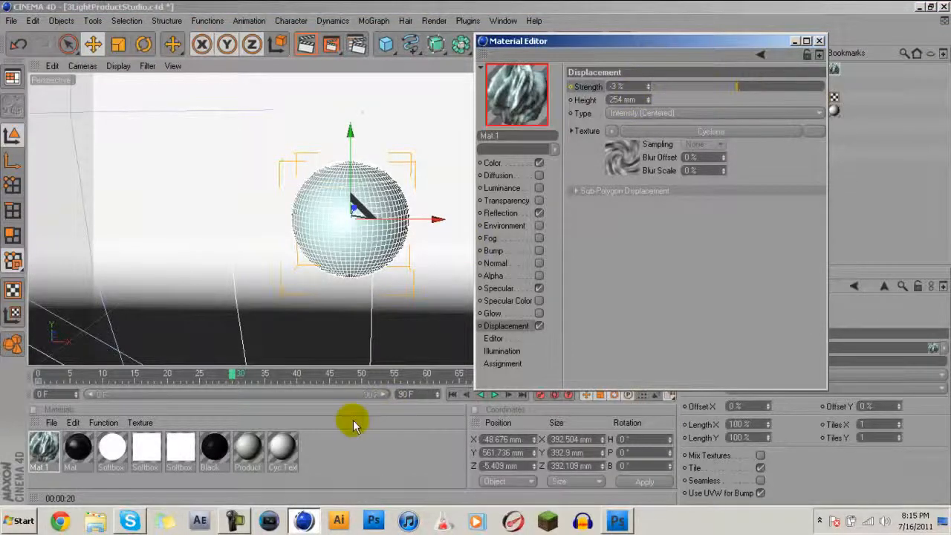
pyautogui.keyDown('ctrl'); pyautogui.click(570, 88); pyautogui.keyUp('ctrl')
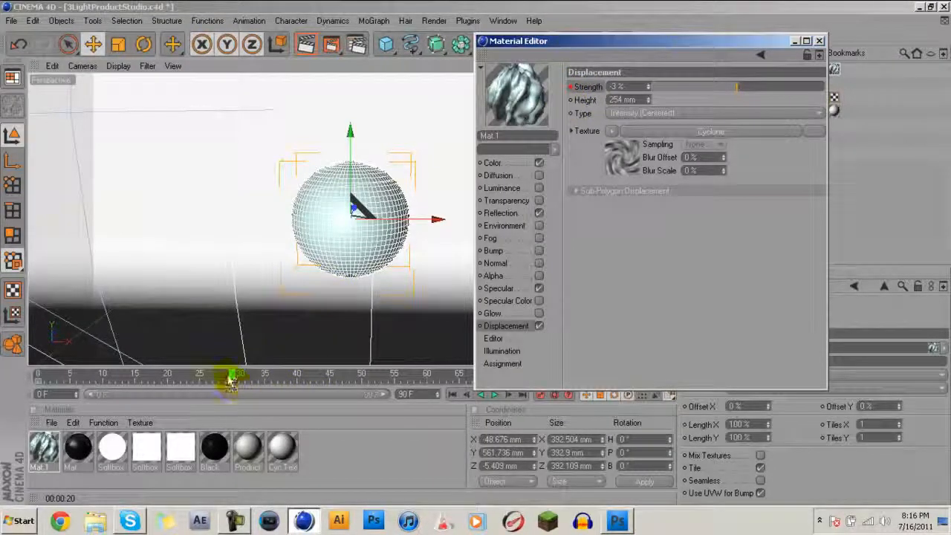
# Step: At frame 90, raise the displacement height to 579 mm, keyframe the strength at 100%, and close the material editor
pyautogui.moveTo(230, 378); pyautogui.dragTo(587, 382)
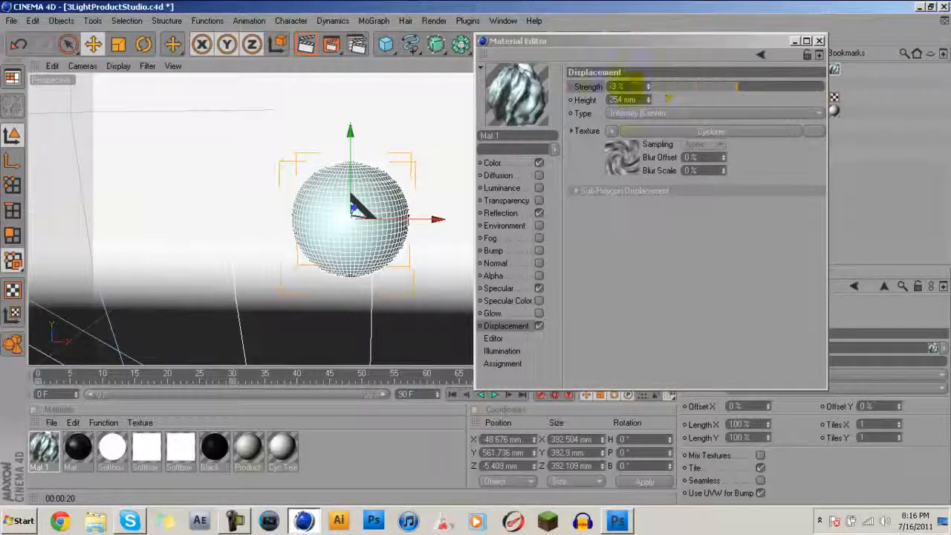
pyautogui.moveTo(647, 101); pyautogui.dragTo(658, 89)
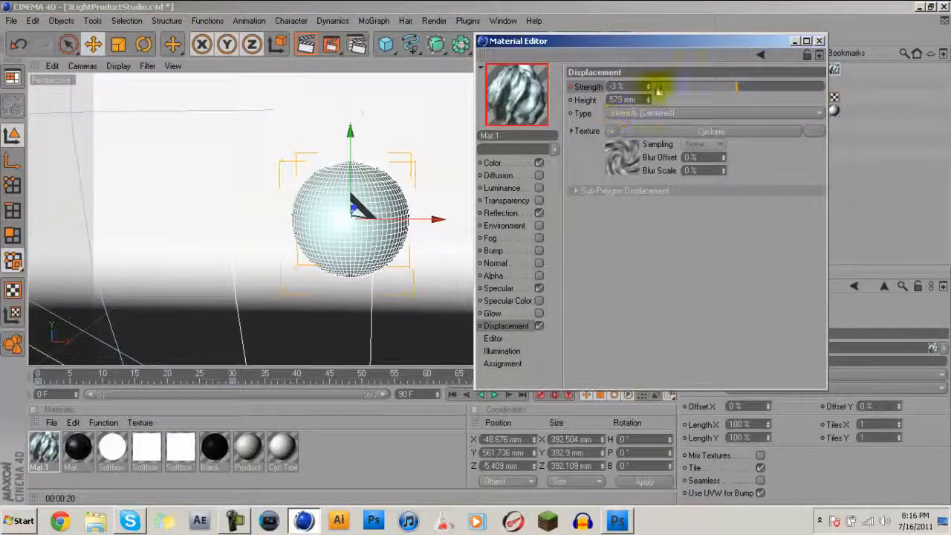
pyautogui.moveTo(736, 87); pyautogui.dragTo(916, 85)
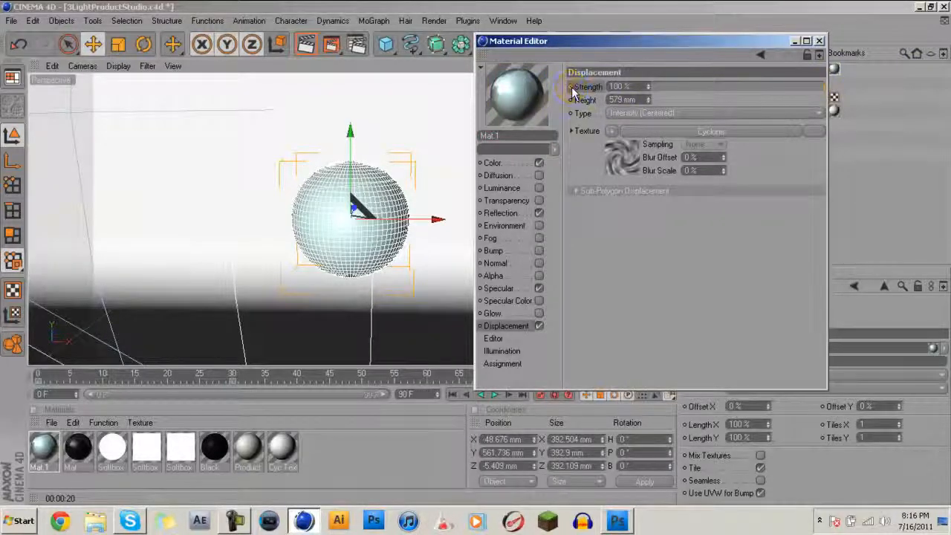
pyautogui.click(818, 40)
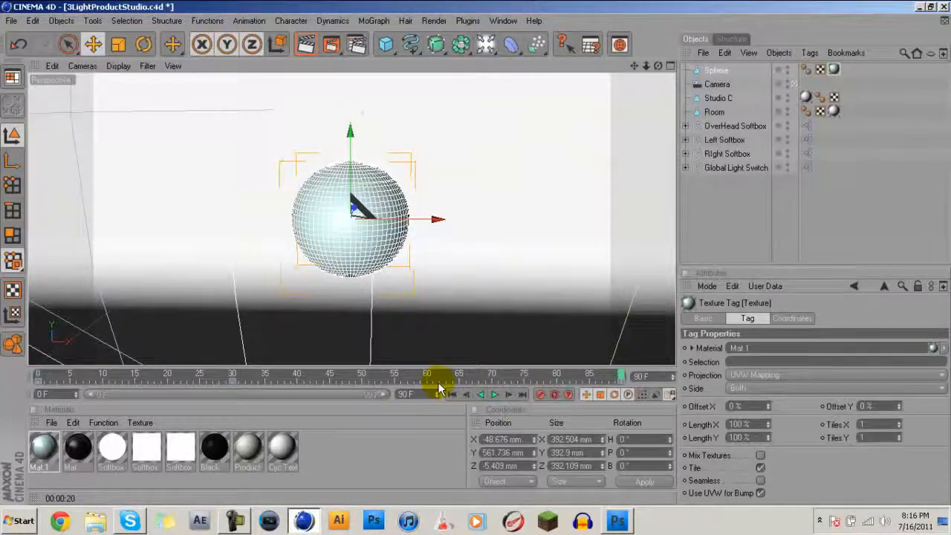
# Step: Render the active view at frame 90, and play the animation from frame 0 before stopping playback
pyautogui.click(309, 41)
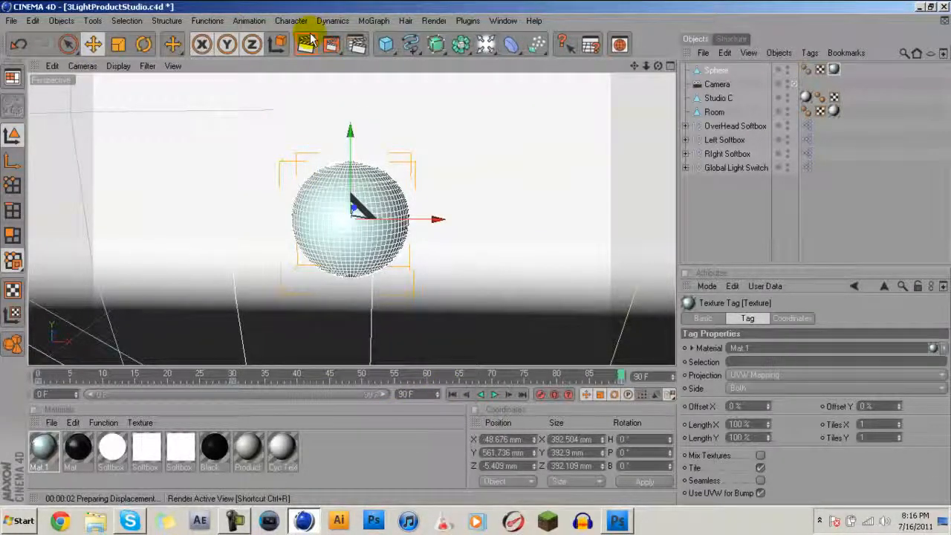
pyautogui.click(453, 394)
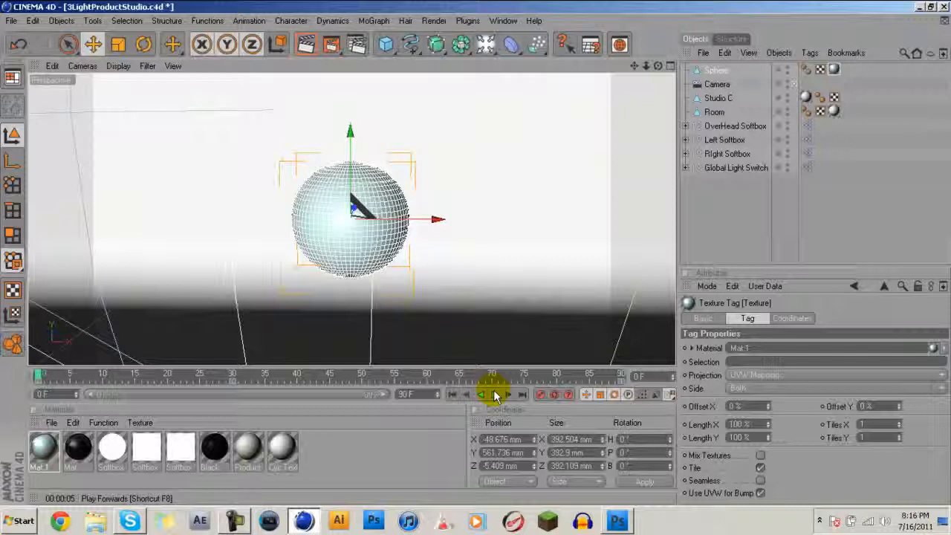
pyautogui.click(495, 394)
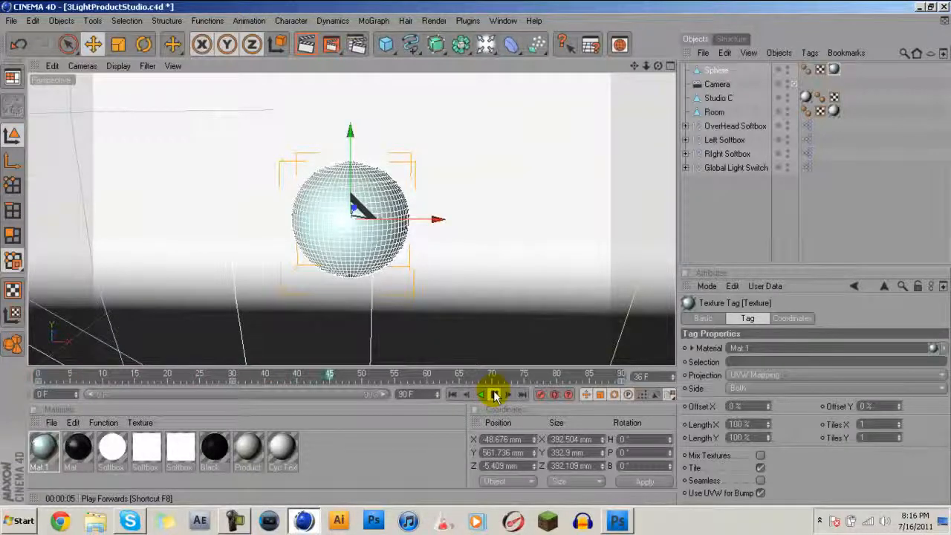
pyautogui.click(495, 394)
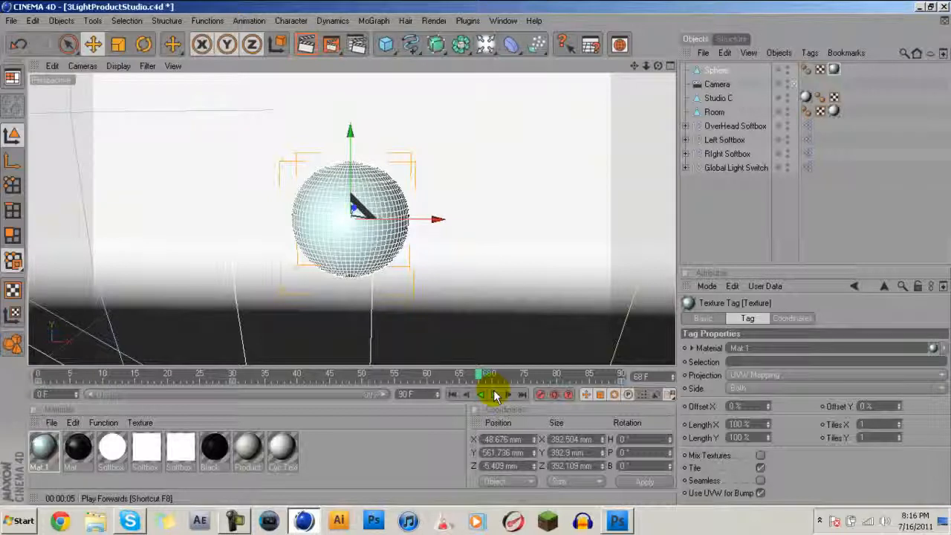
pyautogui.rightClick(236, 523)
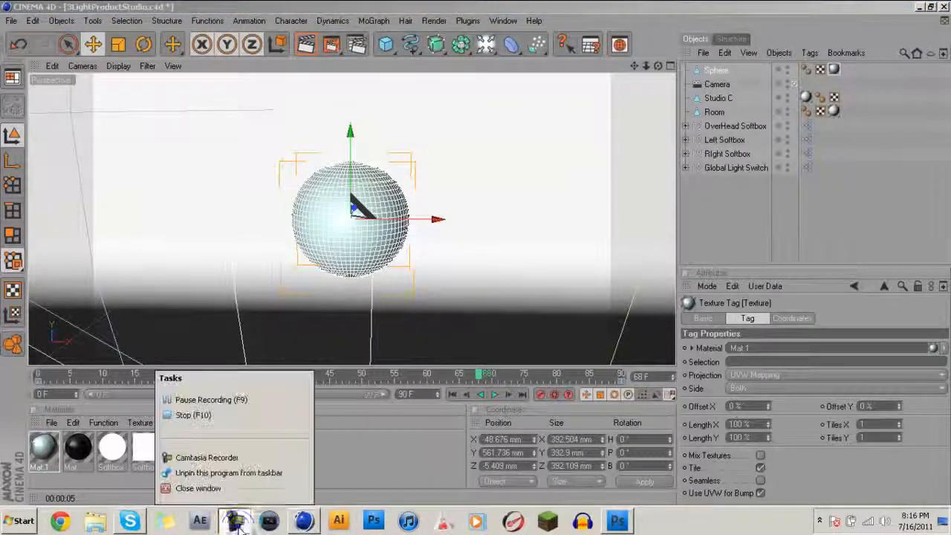